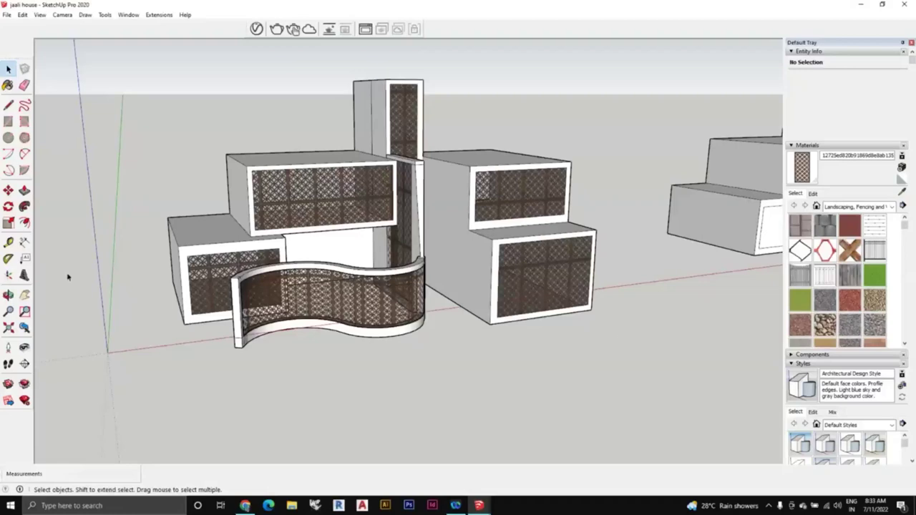
# Zoom out to see both buildings, then back in on the plain untextured house copy
pyautogui.scroll(-2, 357, 266)
pyautogui.scroll(-3, 565, 305)
pyautogui.scroll(3, 536, 313)
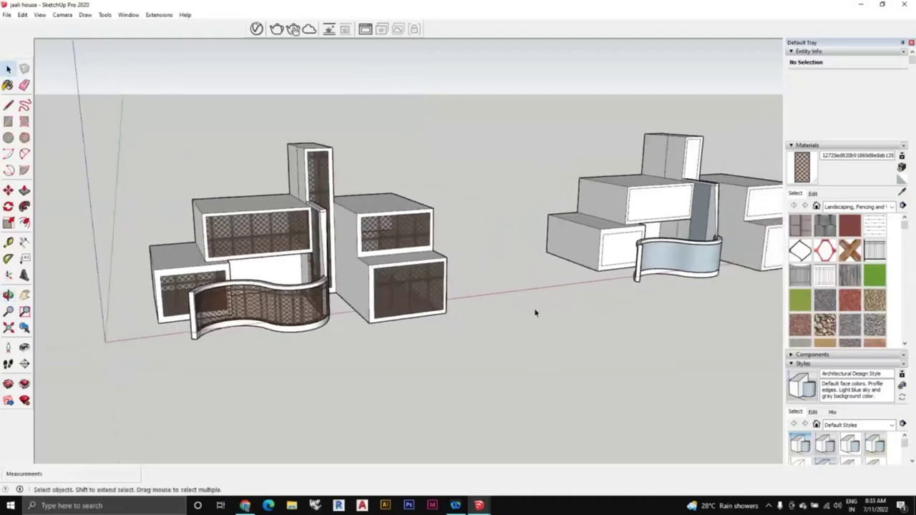
pyautogui.scroll(3, 243, 322)
pyautogui.scroll(-2, 644, 286)
pyautogui.moveTo(644, 286)
pyautogui.mouseDown(button='middle')
pyautogui.moveTo(509, 292)
pyautogui.moveTo(627, 259)
pyautogui.moveTo(482, 301)
pyautogui.moveTo(478, 278)
pyautogui.moveTo(444, 258)
pyautogui.mouseUp(button='middle')
pyautogui.scroll(2, 366, 224)
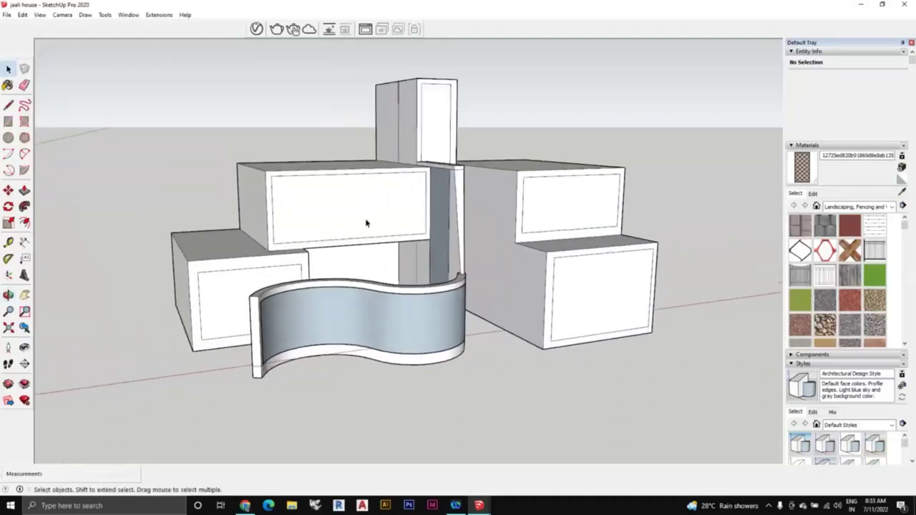
pyautogui.moveTo(409, 232)
pyautogui.mouseDown(button='middle')
pyautogui.moveTo(422, 232)
pyautogui.moveTo(416, 237)
pyautogui.mouseUp(button='middle')
pyautogui.scroll(1, 358, 237)
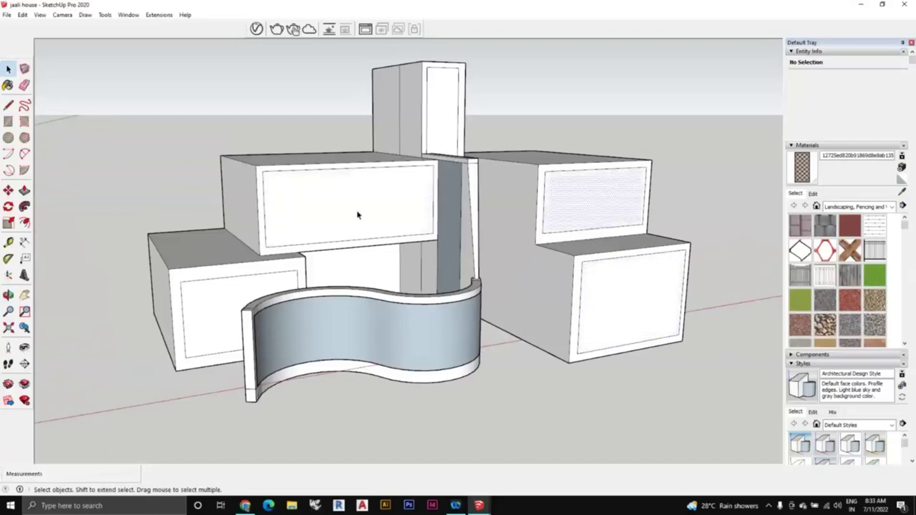
pyautogui.click(453, 123)
pyautogui.scroll(-2, 327, 311)
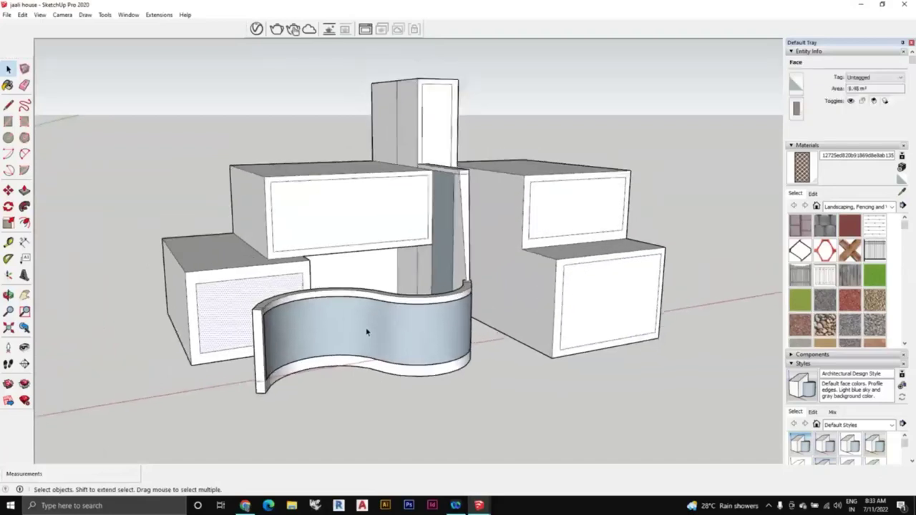
pyautogui.scroll(2, 368, 332)
pyautogui.click(405, 342)
pyautogui.scroll(-4, 451, 348)
pyautogui.moveTo(502, 366)
pyautogui.mouseDown(button='middle')
pyautogui.moveTo(503, 311)
pyautogui.moveTo(459, 350)
pyautogui.moveTo(471, 362)
pyautogui.mouseUp(button='middle')
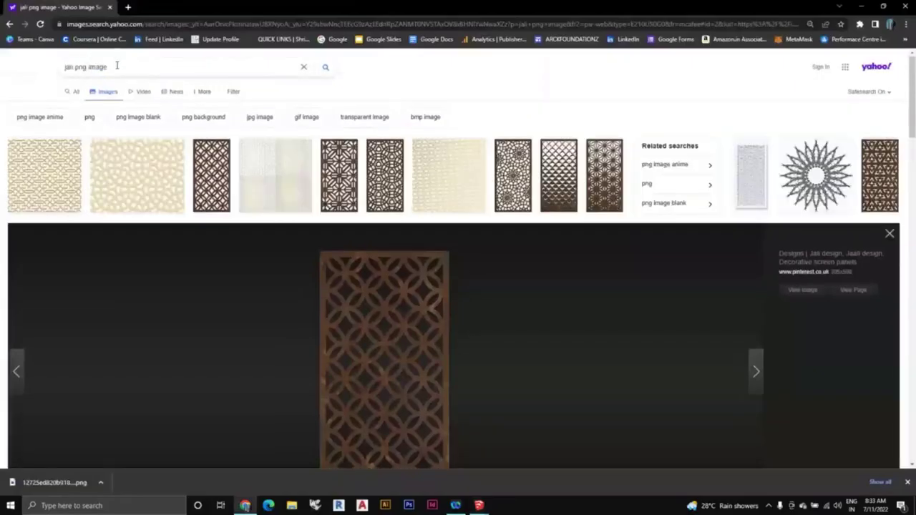
# Save the interlocking-circles jali image from the results as a PNG in Downloads
pyautogui.scroll(-1, 361, 231)
pyautogui.scroll(1, 361, 230)
pyautogui.scroll(-2, 800, 220)
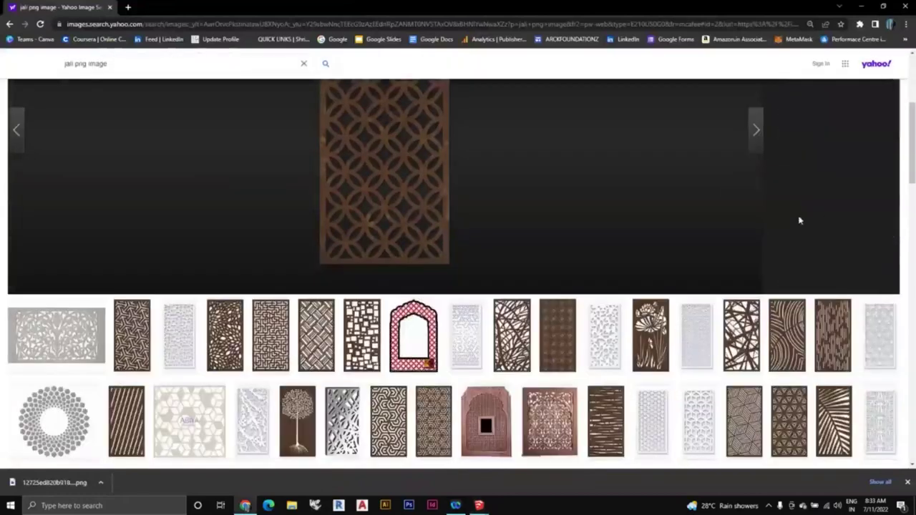
pyautogui.scroll(1, 600, 245)
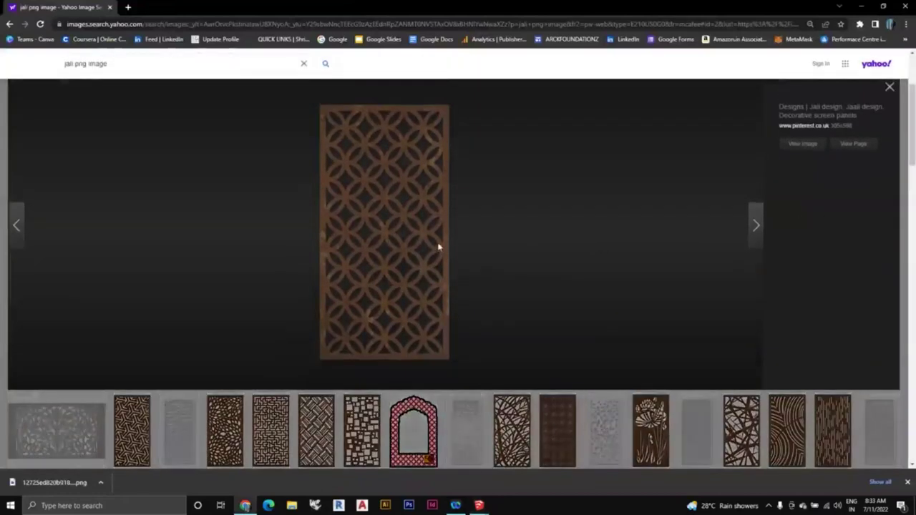
pyautogui.rightClick(424, 206)
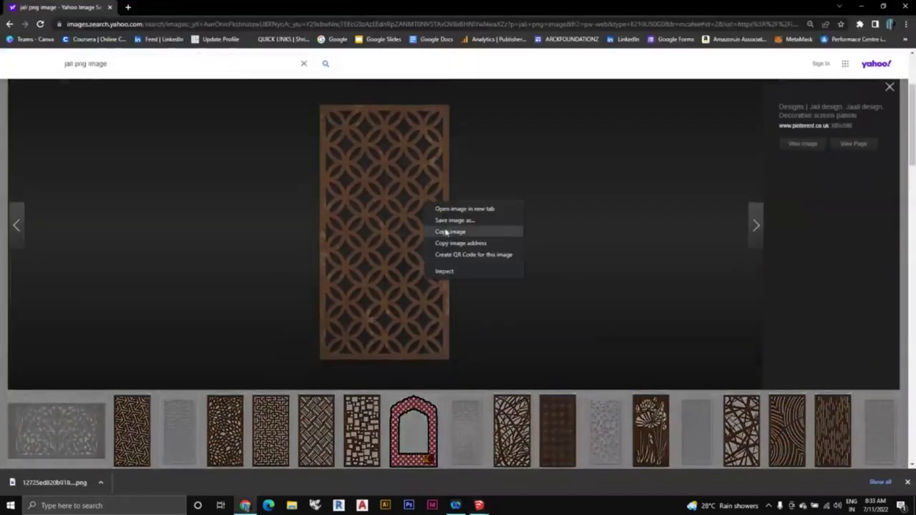
pyautogui.click(451, 220)
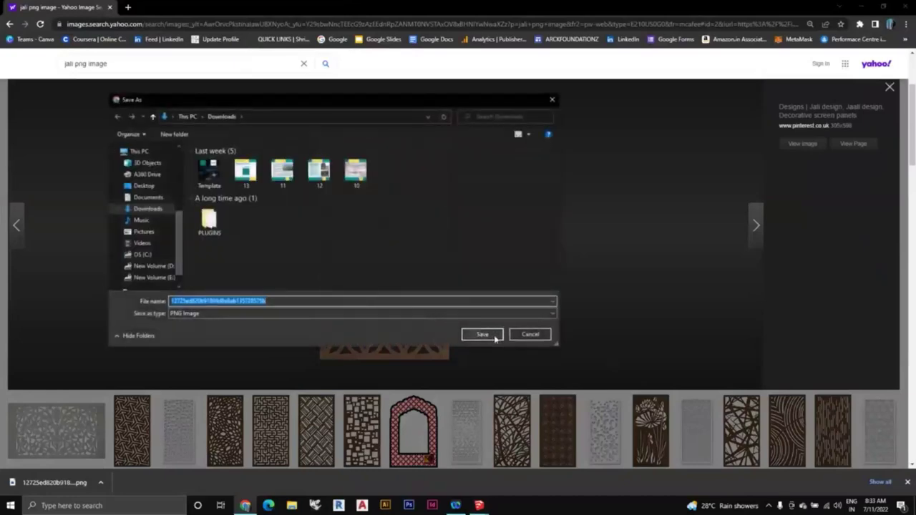
pyautogui.click(495, 338)
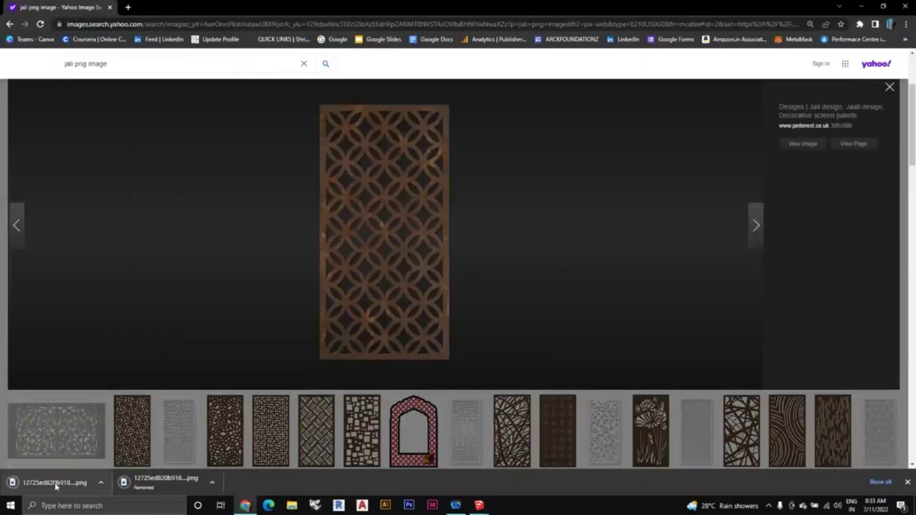
pyautogui.moveTo(479, 505)
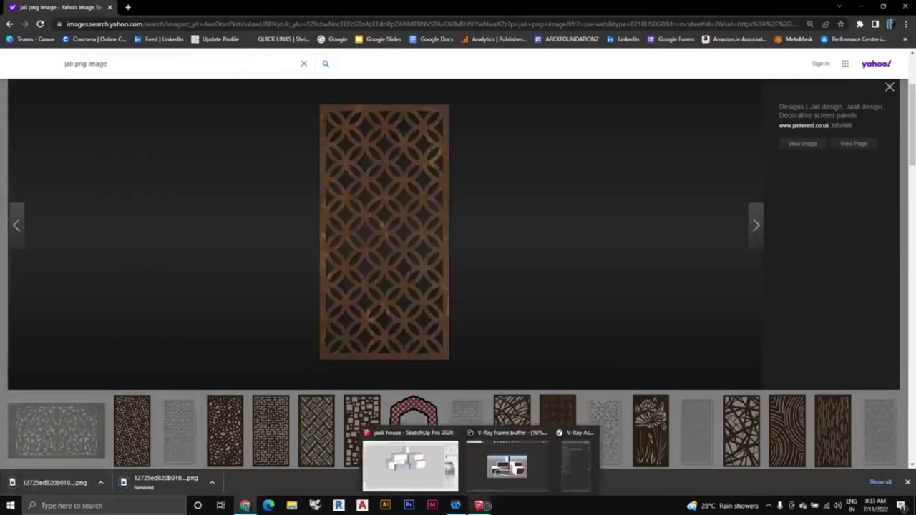
# Place the imported jali image flat on the ground beside the plain house
pyautogui.click(405, 458)
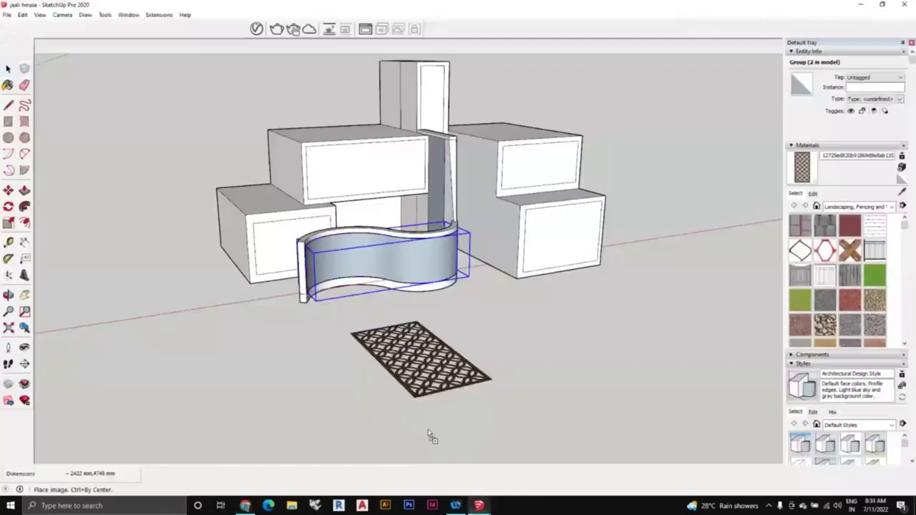
pyautogui.click(497, 412)
pyautogui.press('s')
pyautogui.scroll(2, 602, 398)
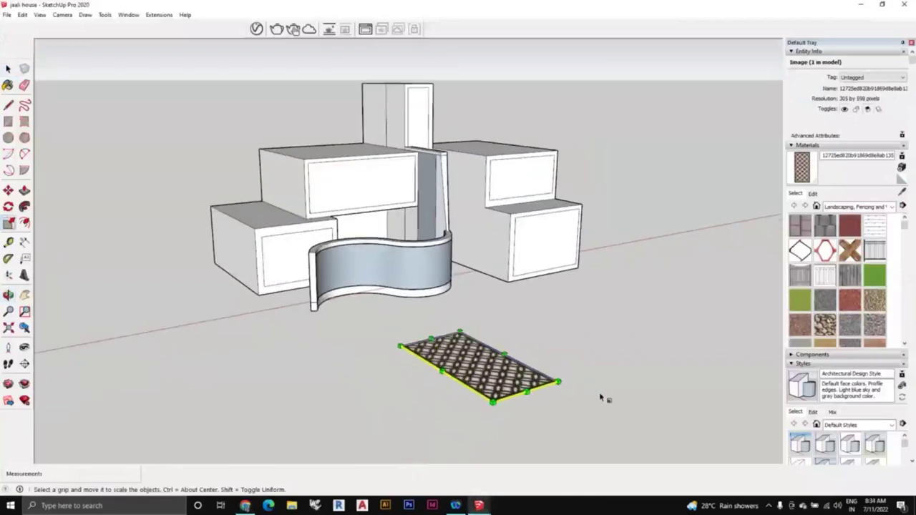
pyautogui.scroll(1, 601, 398)
pyautogui.click(6, 14)
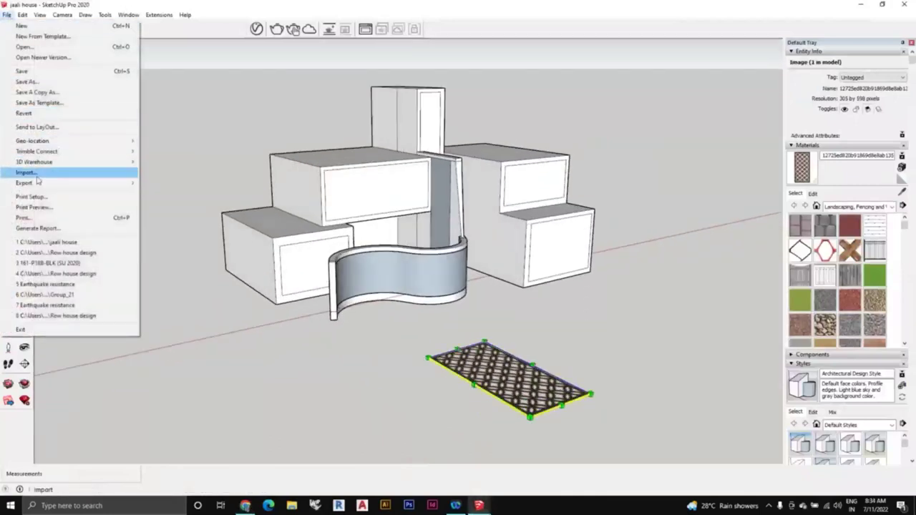
pyautogui.press('s')
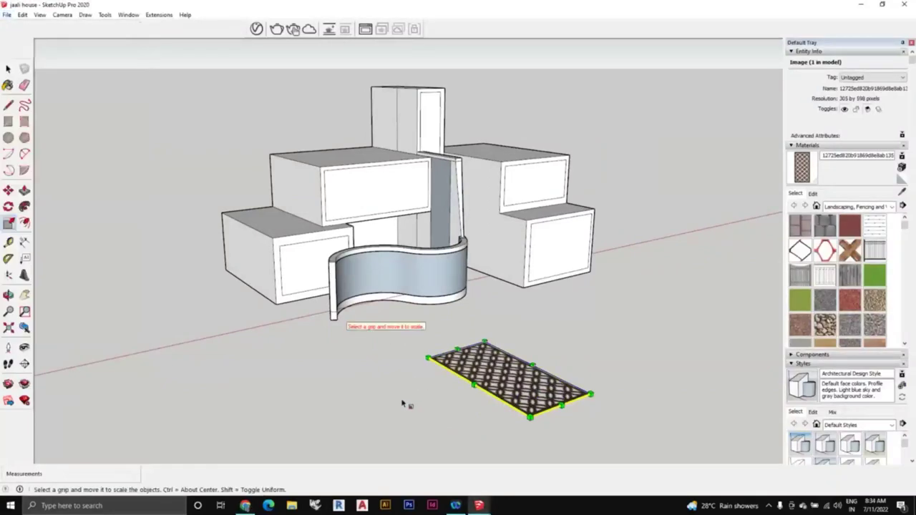
pyautogui.click(402, 405)
# Orbit and zoom around the scene to inspect the placed jali panel
pyautogui.moveTo(501, 411)
pyautogui.mouseDown(button='middle')
pyautogui.moveTo(534, 355)
pyautogui.moveTo(573, 395)
pyautogui.moveTo(440, 361)
pyautogui.mouseUp(button='middle')
pyautogui.scroll(-2, 394, 324)
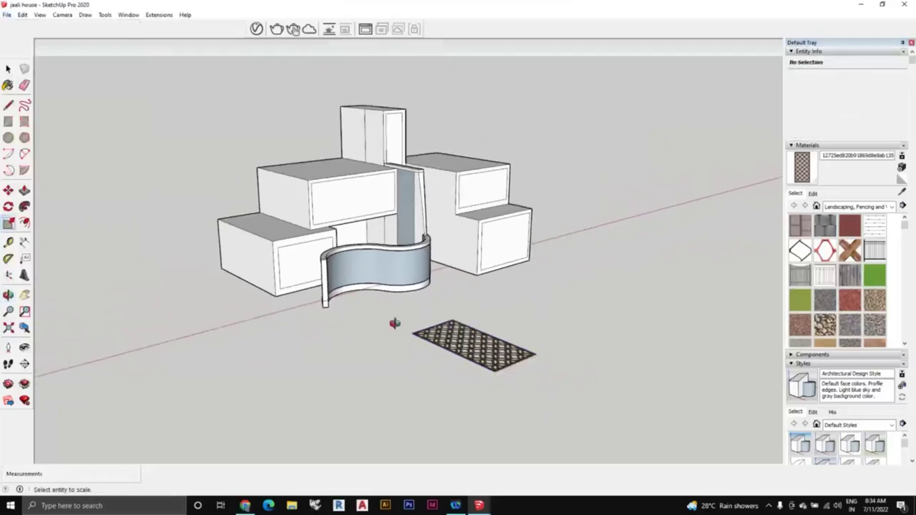
pyautogui.moveTo(394, 324)
pyautogui.mouseDown(button='middle')
pyautogui.moveTo(654, 260)
pyautogui.moveTo(581, 260)
pyautogui.moveTo(429, 327)
pyautogui.moveTo(415, 288)
pyautogui.moveTo(491, 266)
pyautogui.moveTo(472, 287)
pyautogui.moveTo(487, 311)
pyautogui.moveTo(500, 270)
pyautogui.mouseUp(button='middle')
pyautogui.scroll(2, 429, 327)
pyautogui.scroll(1, 352, 351)
pyautogui.scroll(1, 391, 323)
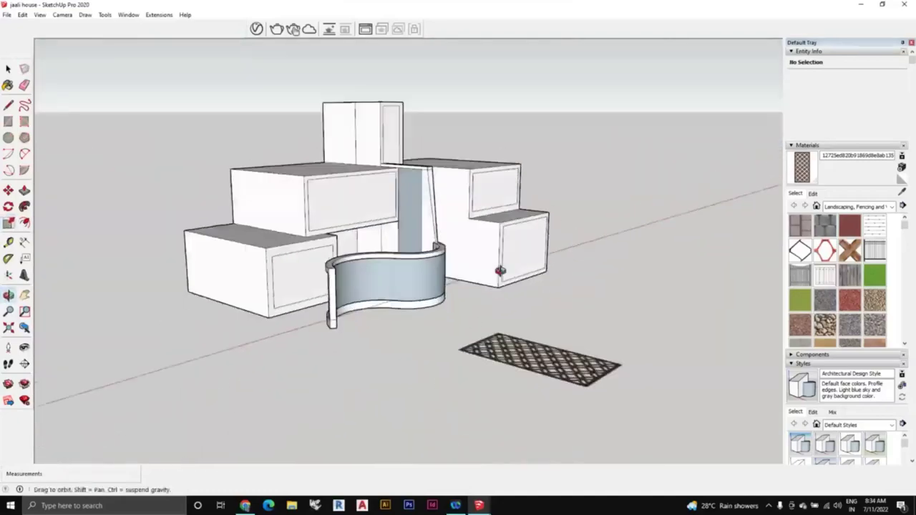
pyautogui.scroll(2, 429, 283)
pyautogui.scroll(-2, 372, 322)
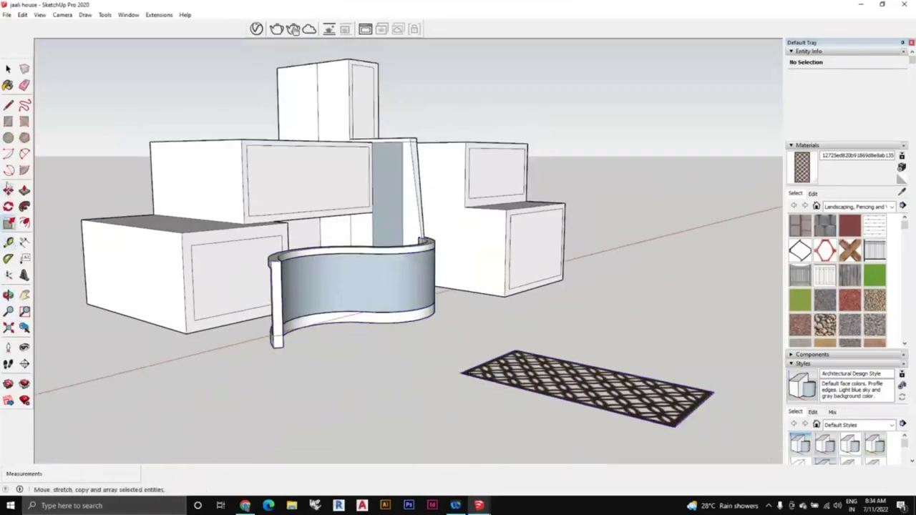
# Rotate the jali panel about its corner so it stands upright
pyautogui.click(8, 207)
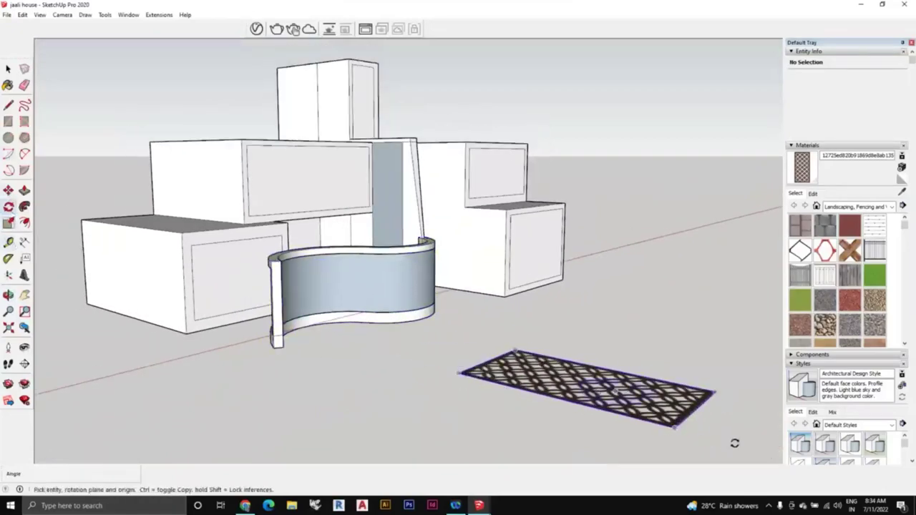
pyautogui.click(675, 427)
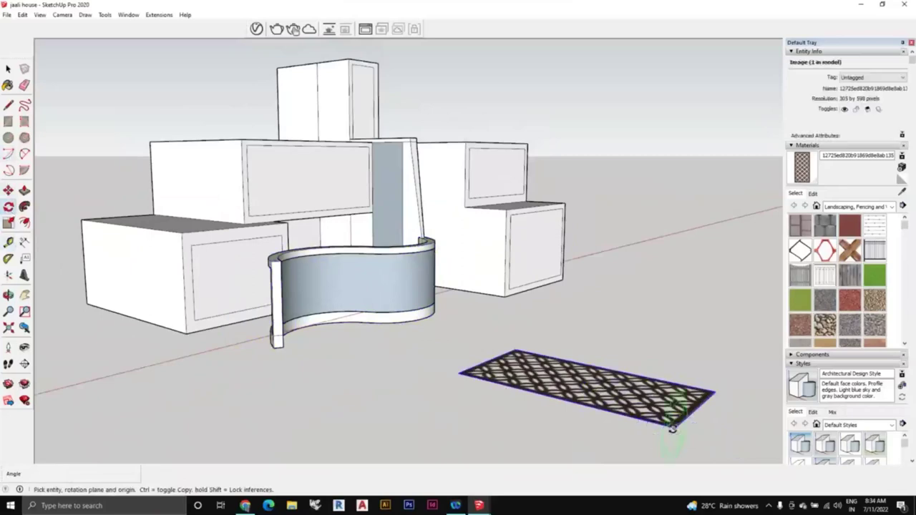
pyautogui.click(566, 405)
pyautogui.click(682, 265)
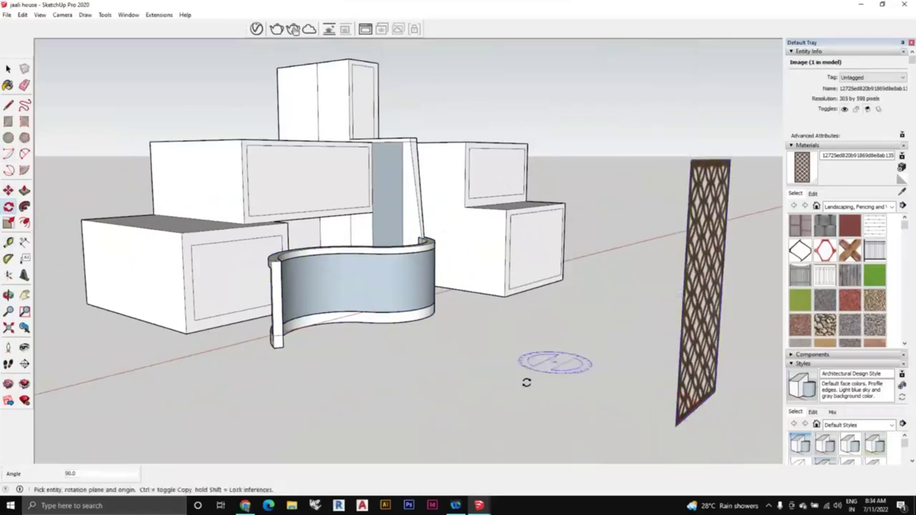
pyautogui.moveTo(527, 380)
pyautogui.mouseDown(button='middle')
pyautogui.moveTo(664, 369)
pyautogui.moveTo(300, 348)
pyautogui.moveTo(408, 331)
pyautogui.mouseUp(button='middle')
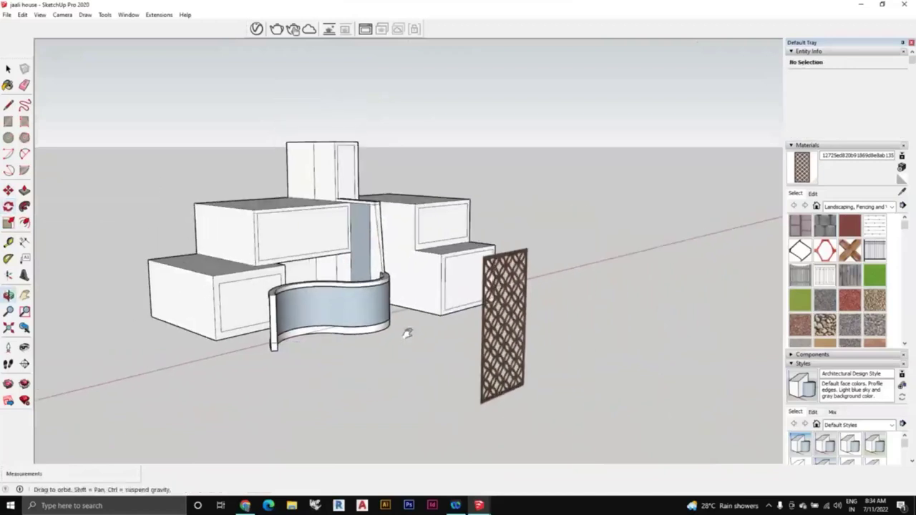
# Move the upright jali panel closer to the house's curved wall
pyautogui.click(8, 190)
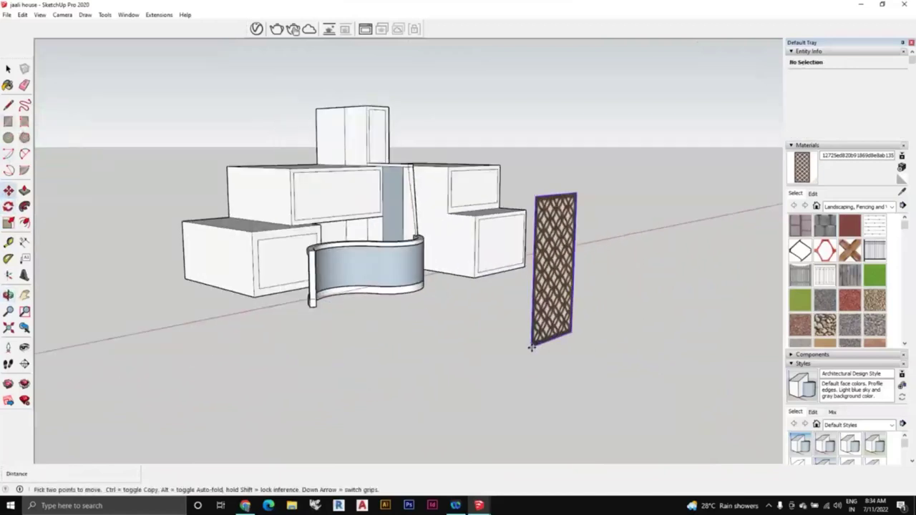
pyautogui.click(531, 345)
pyautogui.click(486, 346)
pyautogui.moveTo(486, 345); pyautogui.dragTo(208, 270, button='middle')
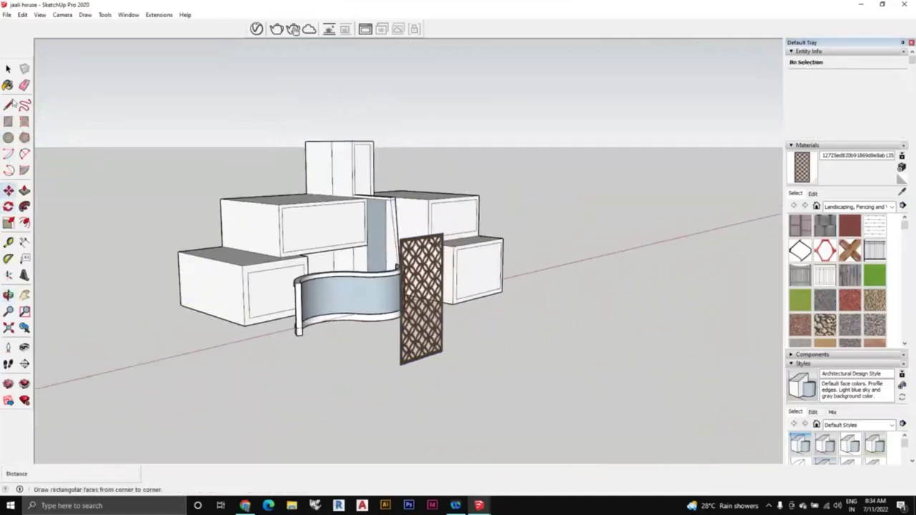
pyautogui.click(8, 68)
pyautogui.moveTo(301, 337); pyautogui.dragTo(340, 334, button='middle')
pyautogui.scroll(2, 436, 393)
# Explode the jaali image panel into plain geometry carrying its material
pyautogui.click(390, 318)
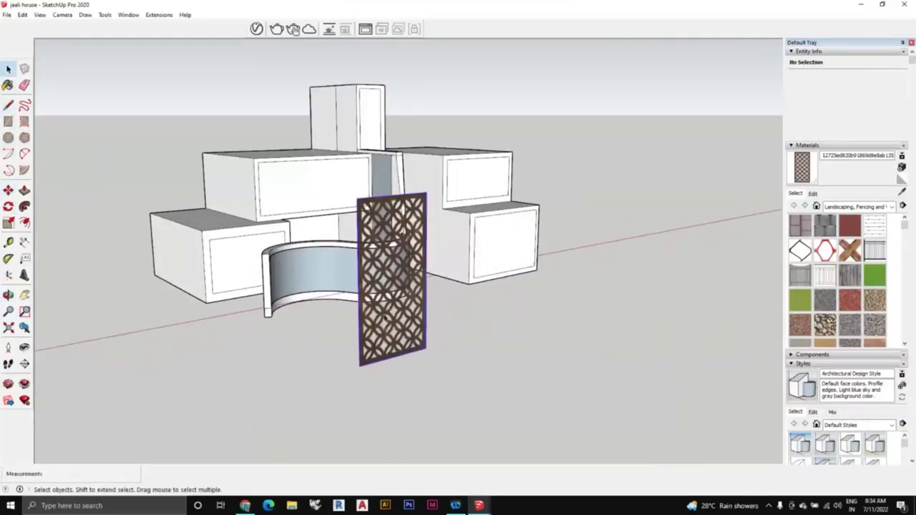
pyautogui.rightClick(385, 316)
pyautogui.click(419, 369)
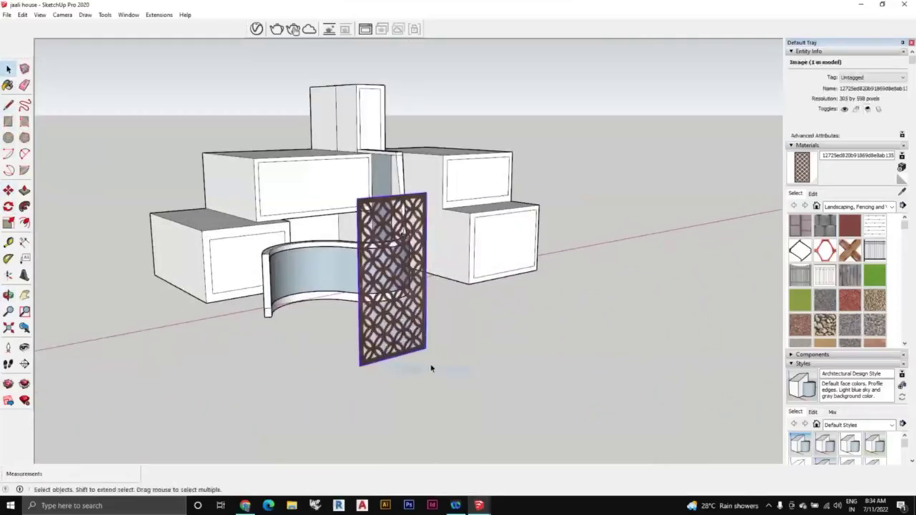
pyautogui.moveTo(432, 368)
pyautogui.mouseDown(button='middle')
pyautogui.moveTo(400, 371)
pyautogui.moveTo(475, 380)
pyautogui.mouseUp(button='middle')
pyautogui.scroll(2, 401, 370)
pyautogui.scroll(1, 479, 387)
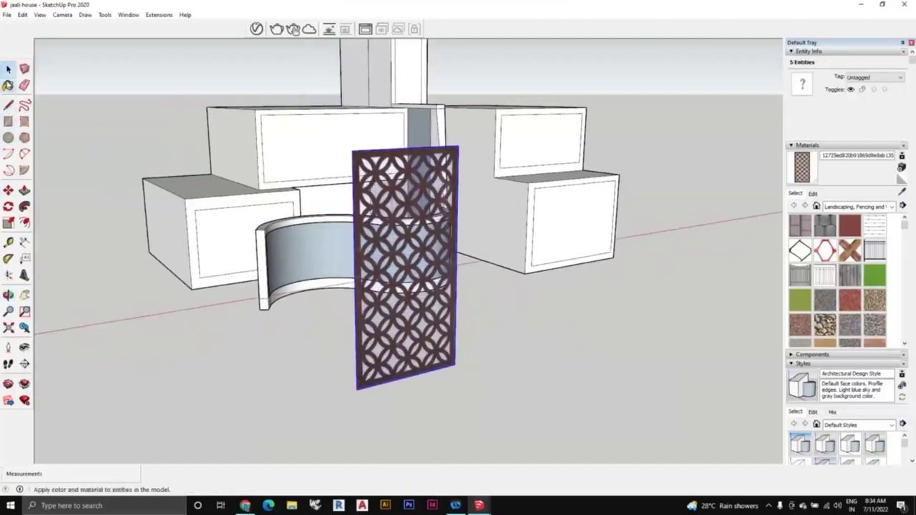
# Paint jaali material onto the first two box window faces
pyautogui.click(8, 85)
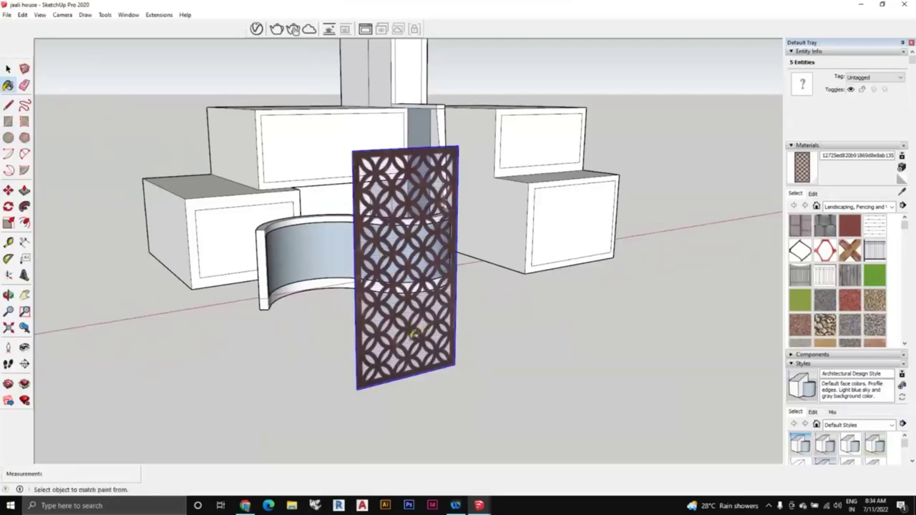
pyautogui.moveTo(415, 332); pyautogui.dragTo(657, 276, button='middle')
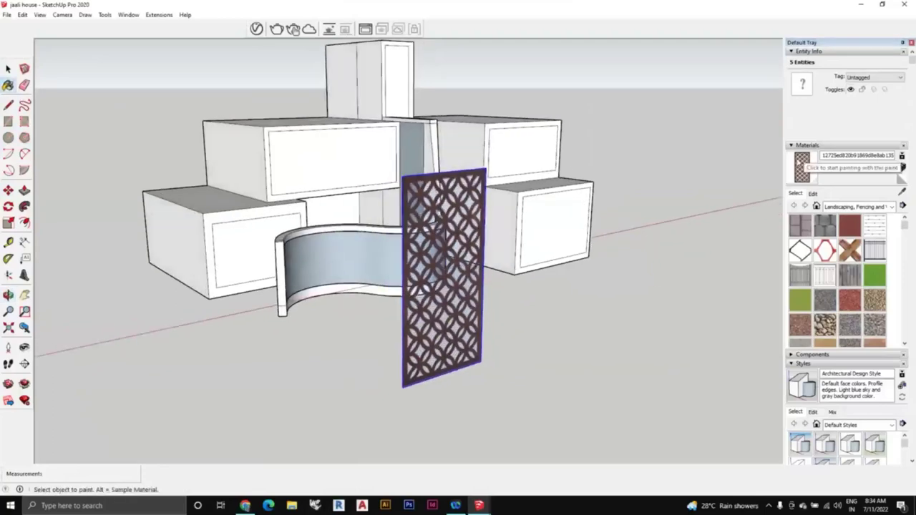
pyautogui.moveTo(362, 267)
pyautogui.mouseDown(button='middle')
pyautogui.moveTo(406, 287)
pyautogui.moveTo(307, 271)
pyautogui.mouseUp(button='middle')
pyautogui.click(307, 266)
pyautogui.click(387, 161)
pyautogui.scroll(-3, 387, 161)
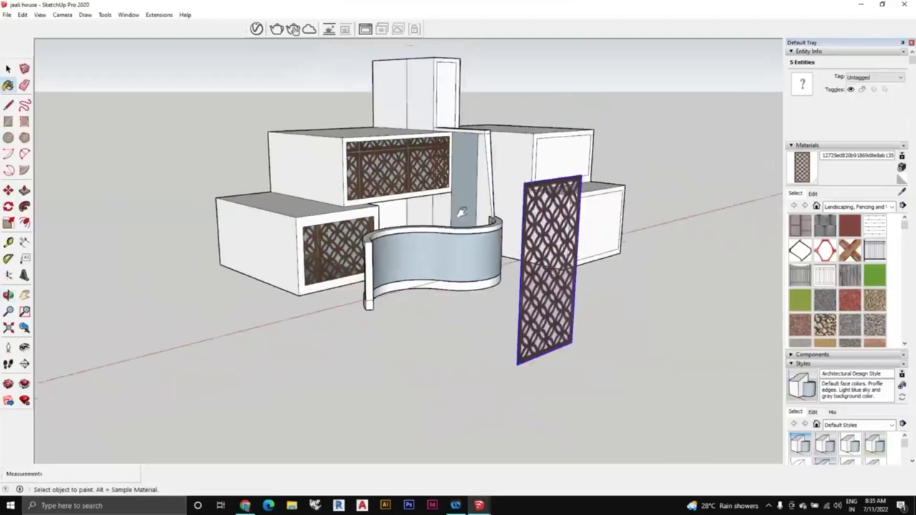
pyautogui.moveTo(386, 161); pyautogui.dragTo(483, 265, button='middle')
# Paint jaali onto the lower-right and upper-right windows and the tall box front
pyautogui.scroll(3, 484, 265)
pyautogui.click(483, 264)
pyautogui.click(444, 211)
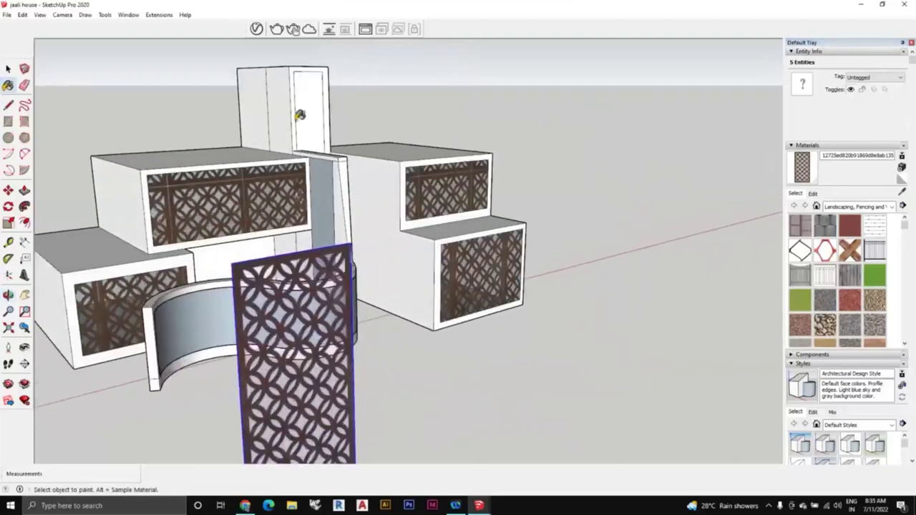
pyautogui.click(302, 114)
pyautogui.scroll(-2, 344, 226)
pyautogui.moveTo(377, 233)
pyautogui.mouseDown(button='middle')
pyautogui.moveTo(360, 348)
pyautogui.moveTo(453, 317)
pyautogui.moveTo(463, 337)
pyautogui.moveTo(439, 296)
pyautogui.moveTo(93, 296)
pyautogui.moveTo(415, 235)
pyautogui.moveTo(243, 269)
pyautogui.moveTo(311, 287)
pyautogui.moveTo(354, 279)
pyautogui.moveTo(349, 265)
pyautogui.moveTo(458, 247)
pyautogui.mouseUp(button='middle')
# Zoom around the painted house and bring up the jaali material's Edit settings
pyautogui.scroll(2, 348, 348)
pyautogui.scroll(-5, 362, 244)
pyautogui.scroll(-2, 360, 297)
pyautogui.scroll(2, 467, 243)
pyautogui.scroll(-1, 467, 243)
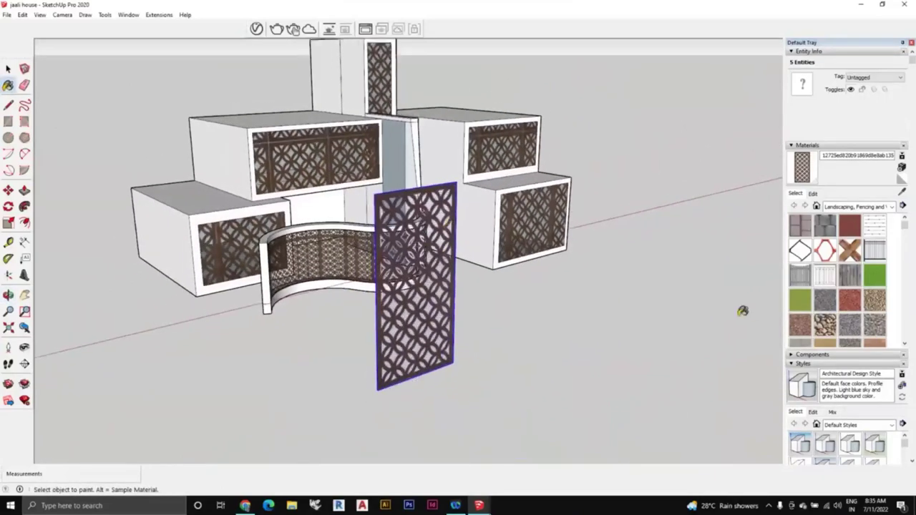
pyautogui.click(820, 197)
# Change the jaali texture width from 1000 mm to 500 mm
pyautogui.click(824, 305)
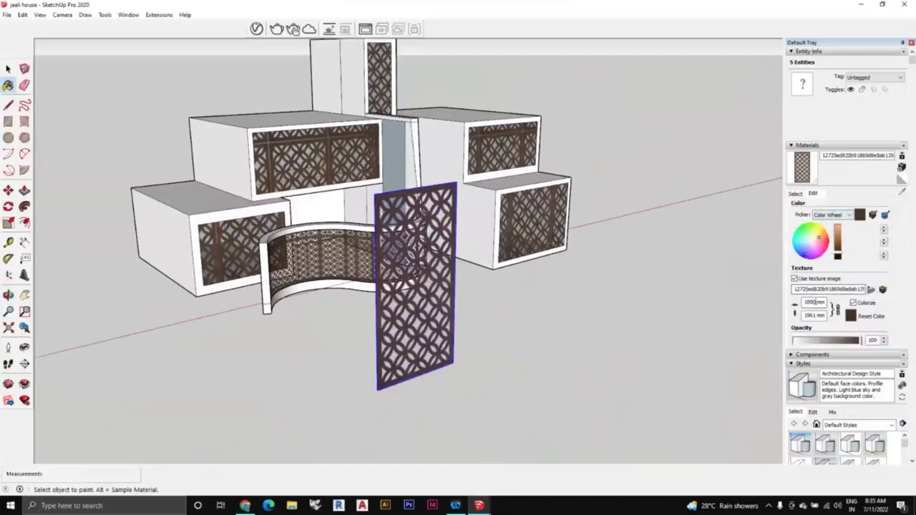
pyautogui.doubleClick(817, 302)
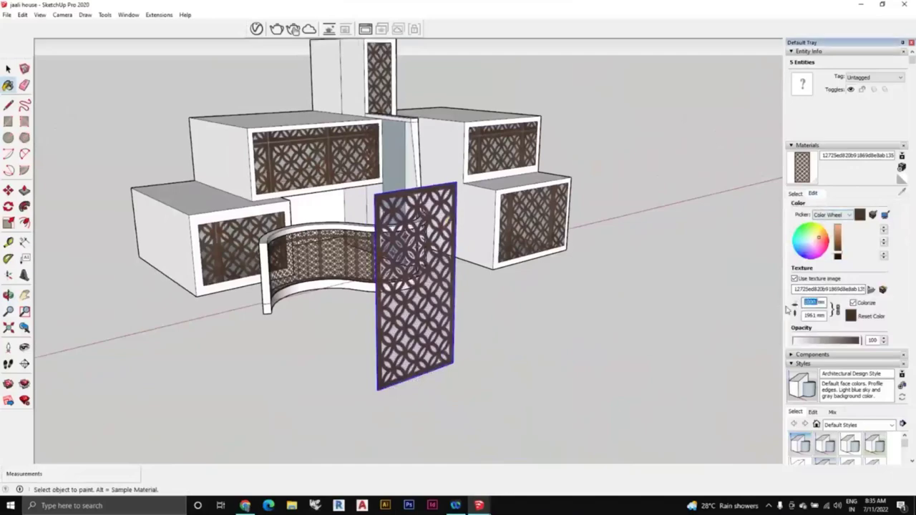
pyautogui.write('500')
pyautogui.press('Return')
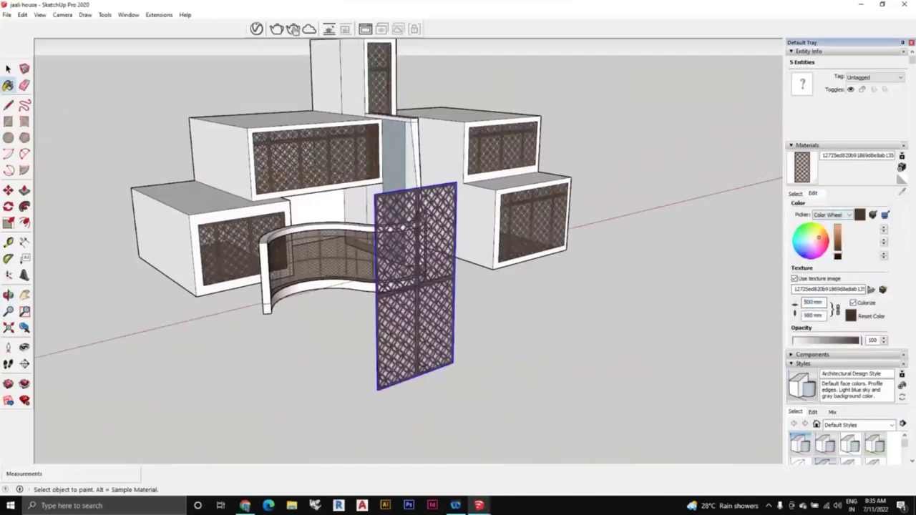
pyautogui.press('space')
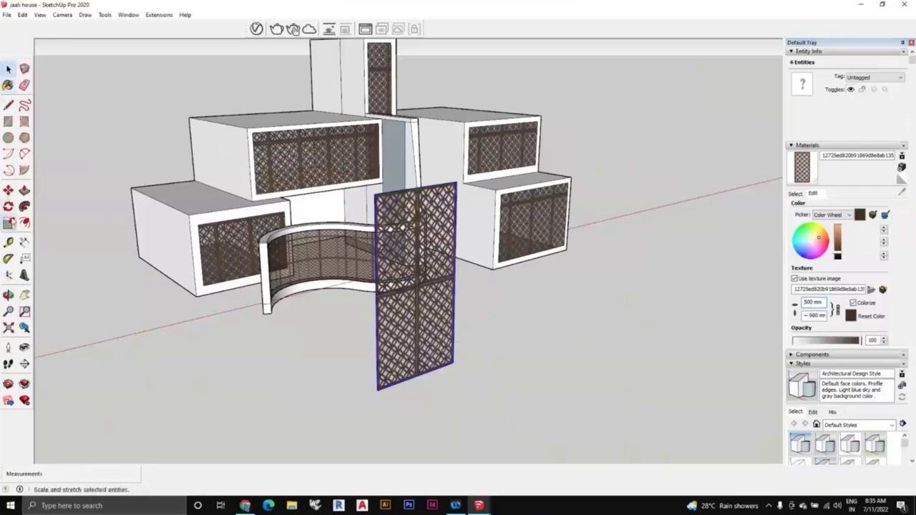
# Scale the freestanding jaali panel down to 0.73
pyautogui.click(8, 222)
pyautogui.moveTo(456, 184); pyautogui.dragTo(436, 241)
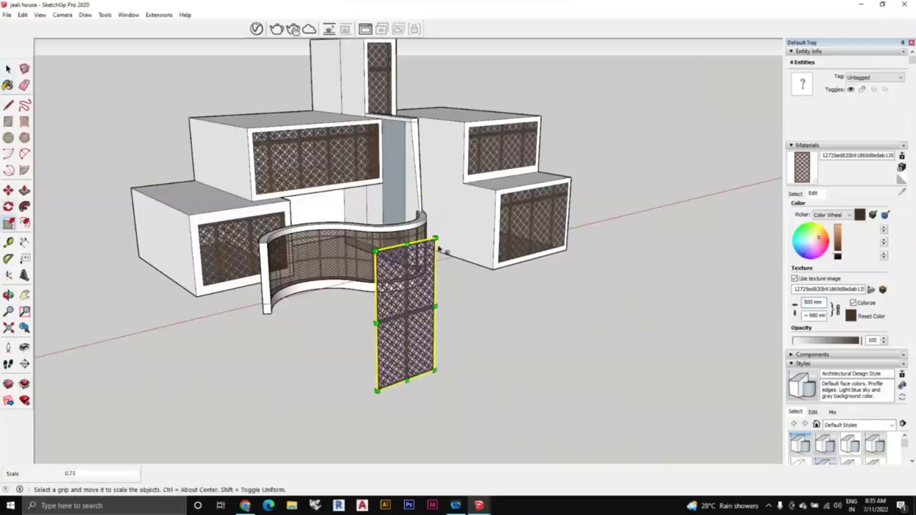
pyautogui.press('space')
pyautogui.click(491, 346)
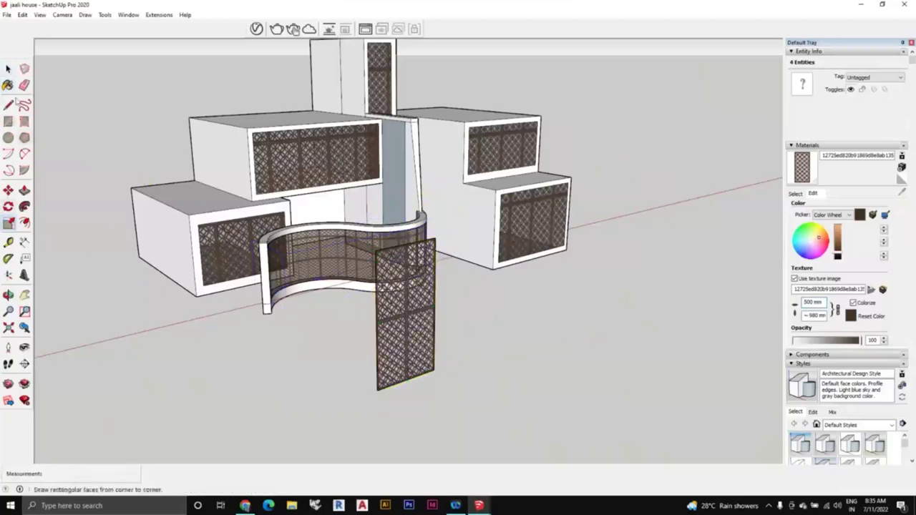
# Sample the finer jaali from the panel and repaint the three right and upper-left windows
pyautogui.press('b')
pyautogui.scroll(1, 387, 276)
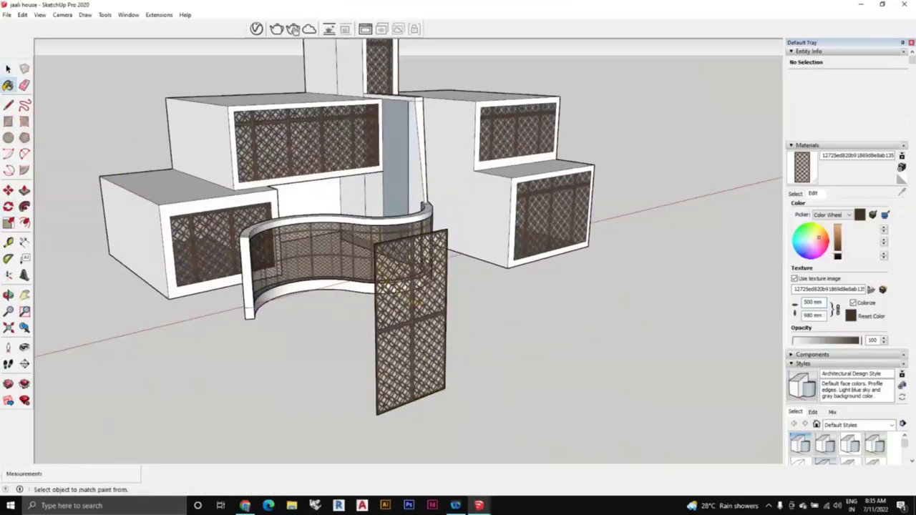
pyautogui.keyDown('alt'); pyautogui.click(344, 242); pyautogui.keyUp('alt')
pyautogui.click(541, 193)
pyautogui.click(521, 136)
pyautogui.click(315, 138)
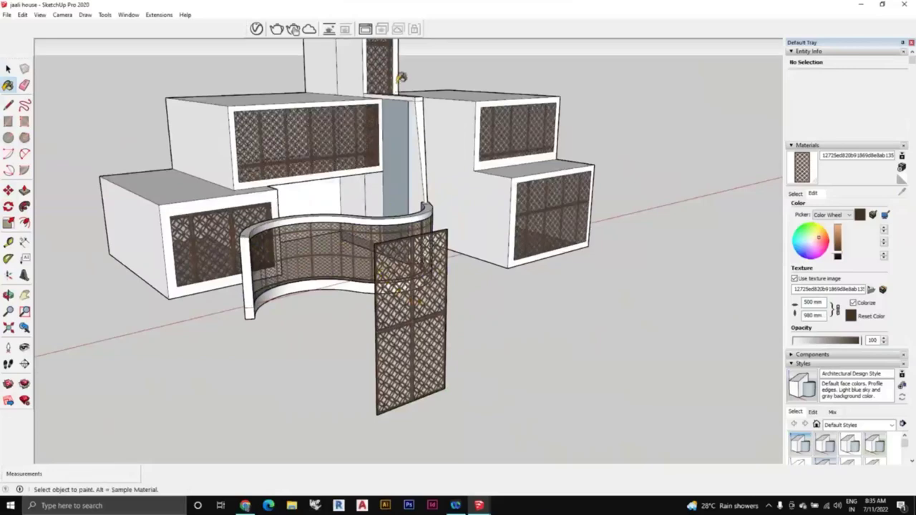
# Orbit around the house and select the freestanding jaali panel
pyautogui.scroll(-3, 265, 237)
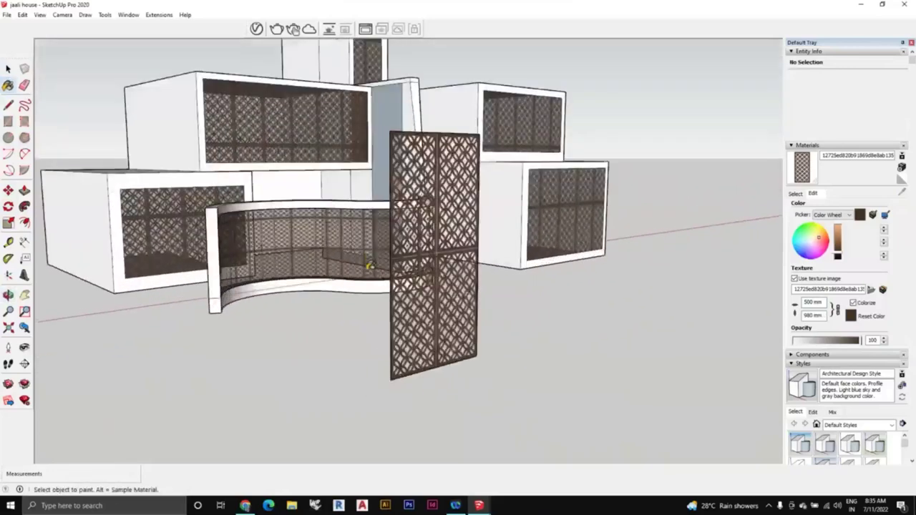
pyautogui.moveTo(322, 300)
pyautogui.mouseDown(button='middle')
pyautogui.moveTo(374, 351)
pyautogui.moveTo(242, 295)
pyautogui.moveTo(431, 303)
pyautogui.moveTo(423, 289)
pyautogui.moveTo(404, 295)
pyautogui.moveTo(416, 299)
pyautogui.mouseUp(button='middle')
pyautogui.scroll(2, 423, 290)
pyautogui.scroll(3, 415, 298)
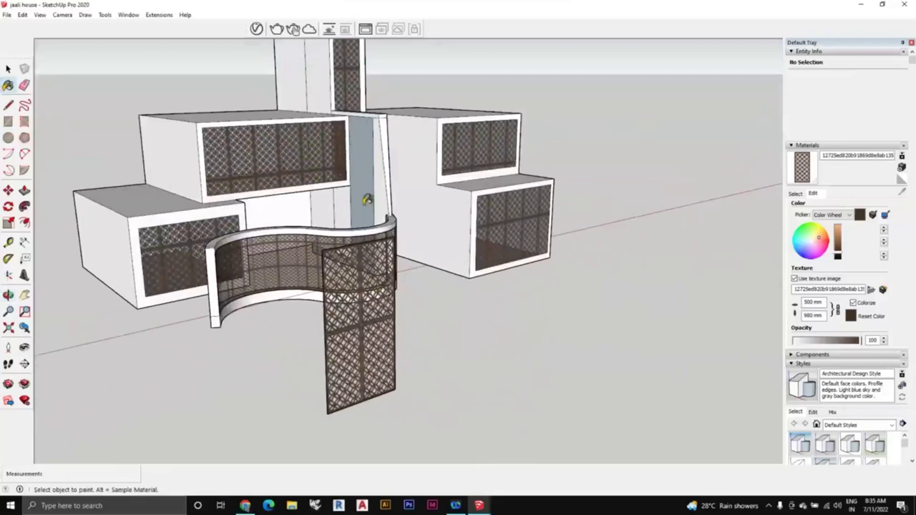
pyautogui.scroll(-2, 367, 199)
pyautogui.moveTo(368, 179); pyautogui.dragTo(207, 153, button='middle')
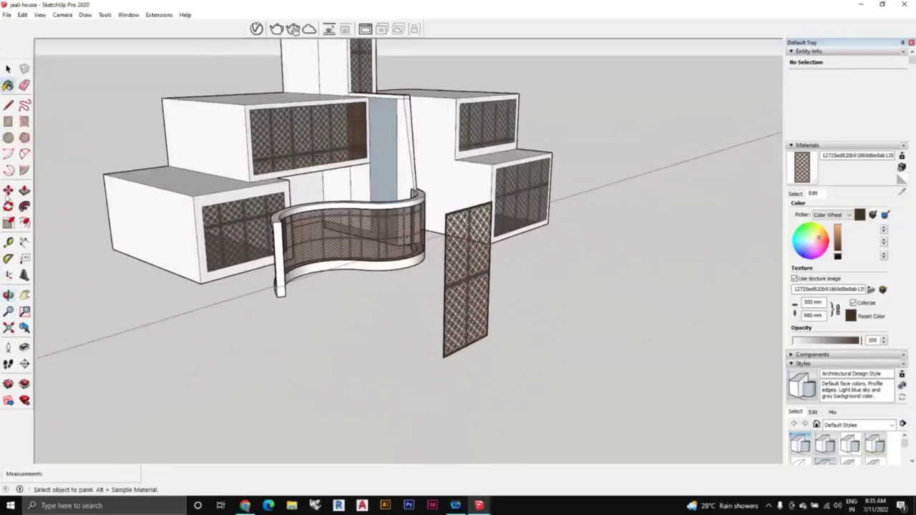
pyautogui.click(7, 192)
pyautogui.click(8, 68)
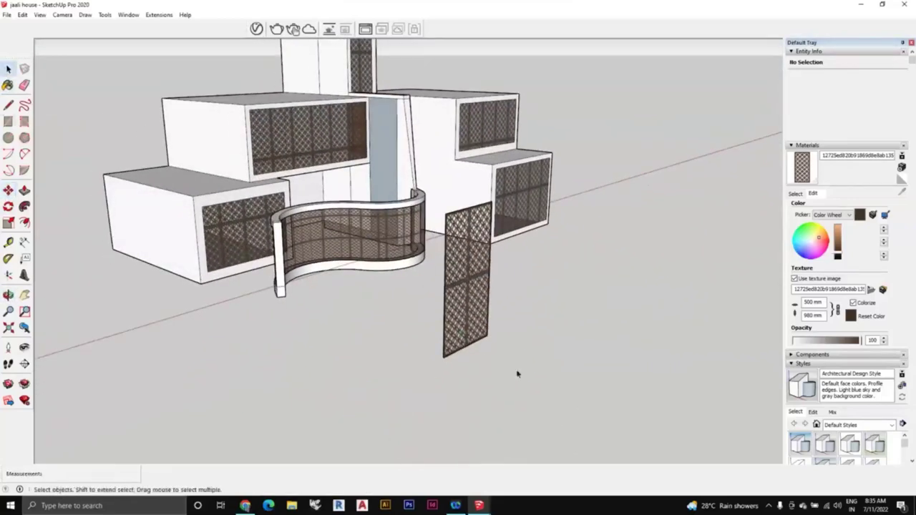
pyautogui.click(468, 265)
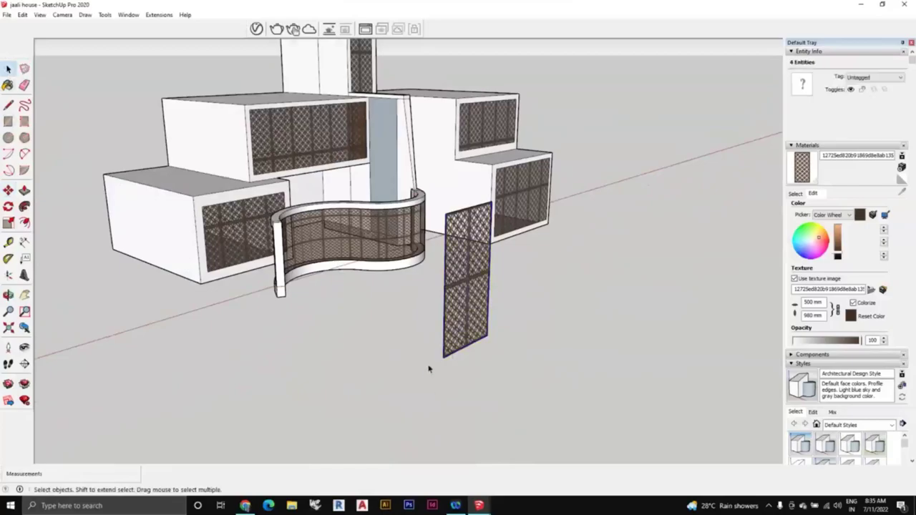
pyautogui.scroll(-3, 428, 369)
# Drag the jaali image from the search page into the model and place it on the ground
pyautogui.click(244, 505)
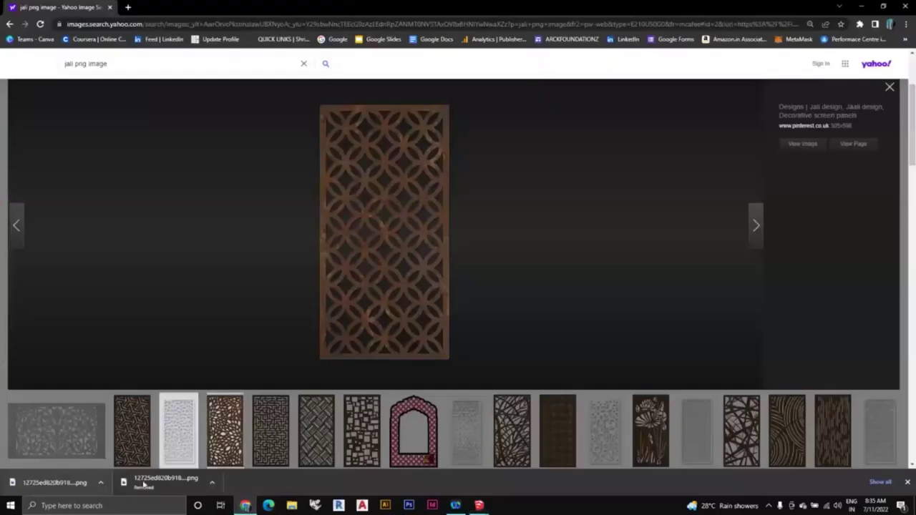
pyautogui.moveTo(479, 506)
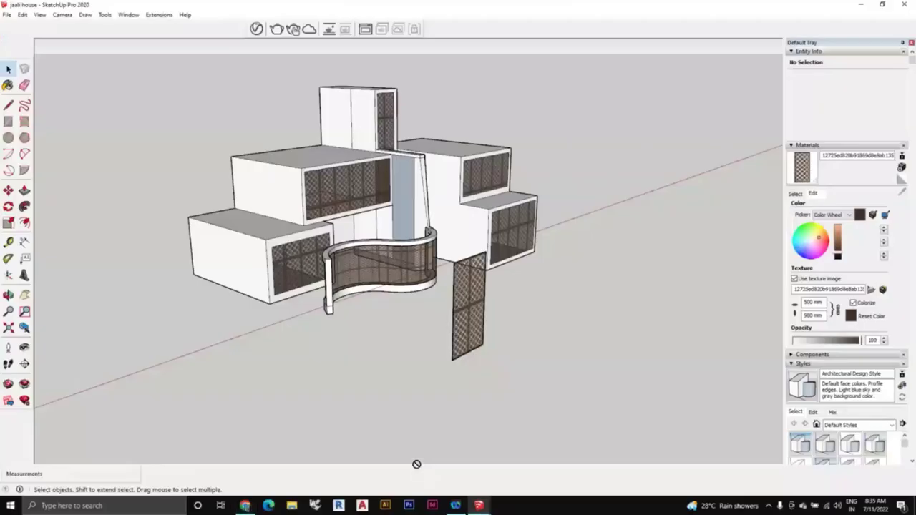
pyautogui.moveTo(421, 470); pyautogui.dragTo(241, 323)
pyautogui.click(321, 405)
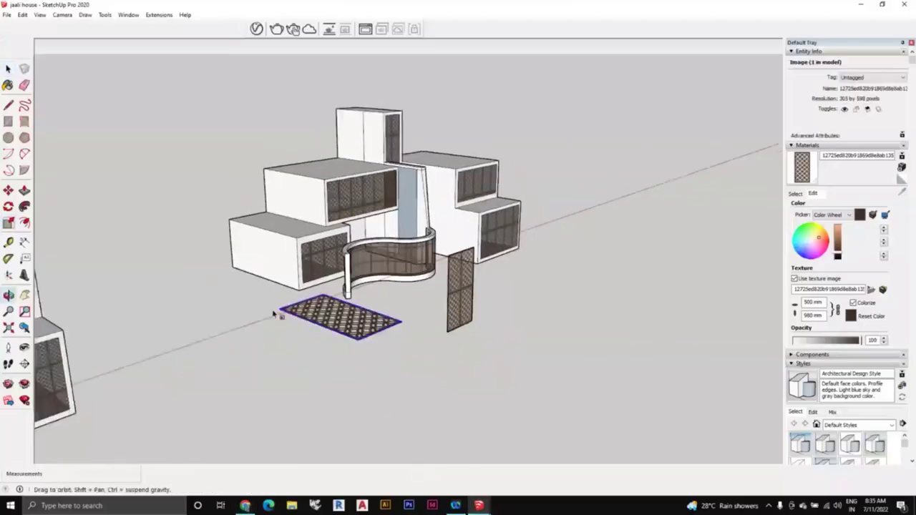
# Rotate the new jaali image 90° upright, then swing it about its vertical edge
pyautogui.click(8, 205)
pyautogui.scroll(3, 358, 322)
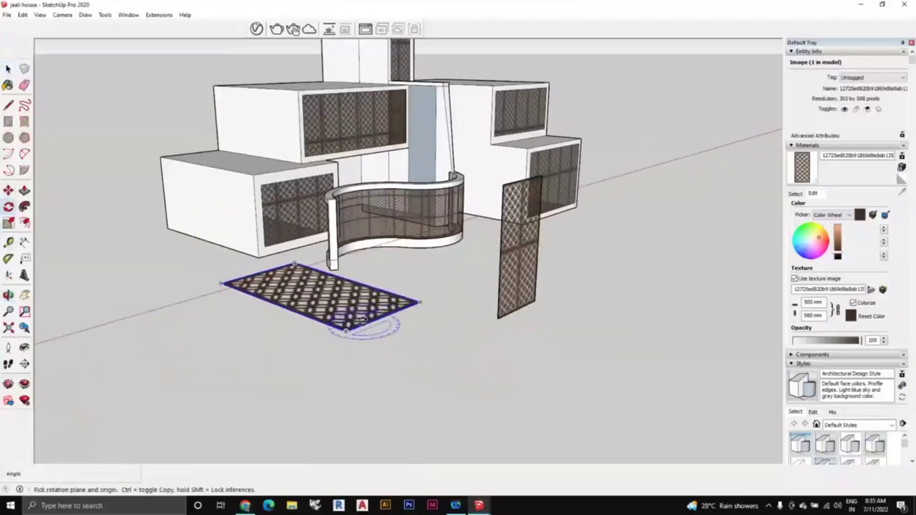
pyautogui.moveTo(346, 329); pyautogui.dragTo(349, 357)
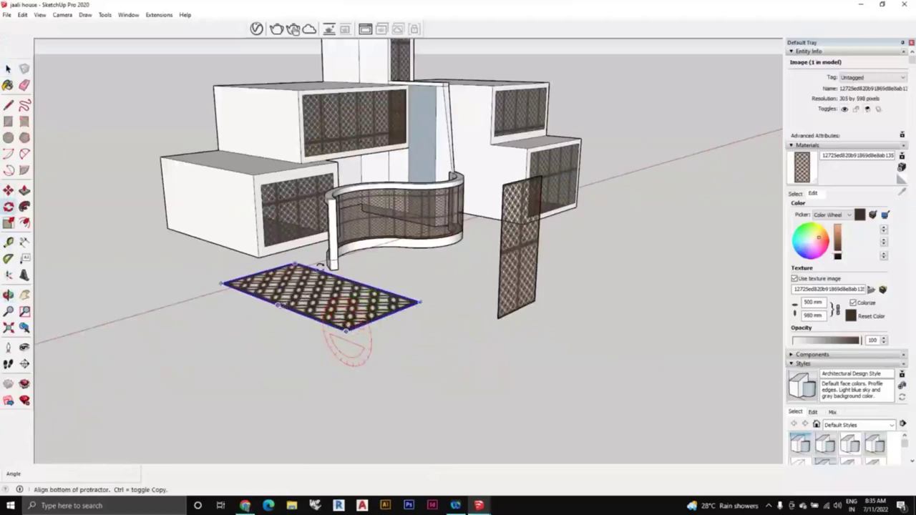
pyautogui.click(333, 294)
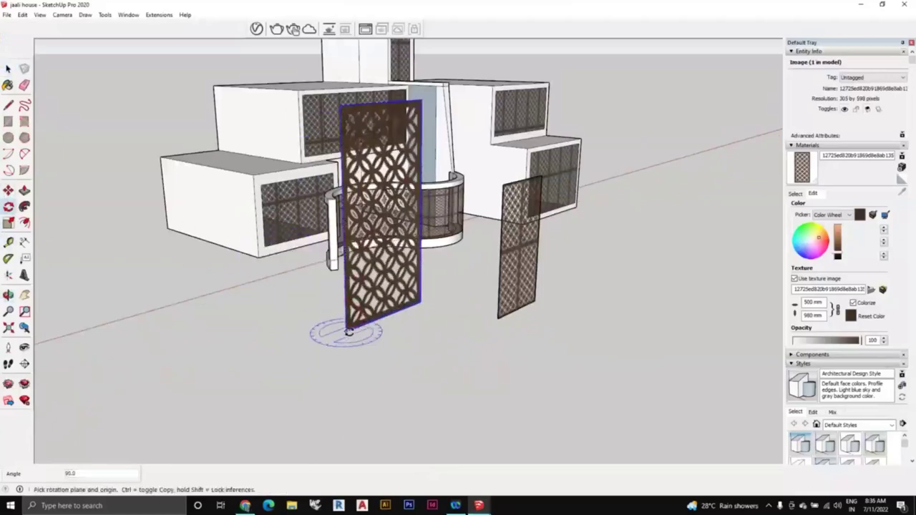
pyautogui.click(349, 331)
pyautogui.click(425, 311)
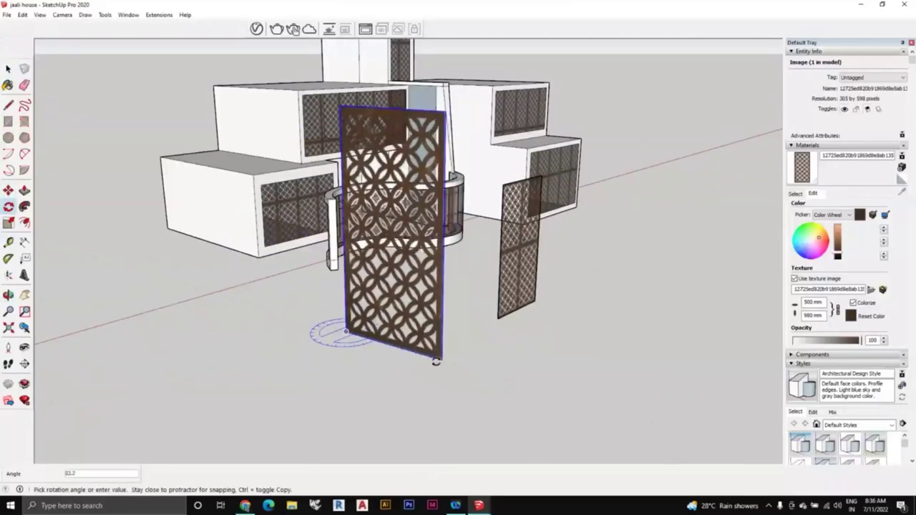
pyautogui.click(401, 372)
pyautogui.moveTo(401, 372); pyautogui.dragTo(501, 378, button='middle')
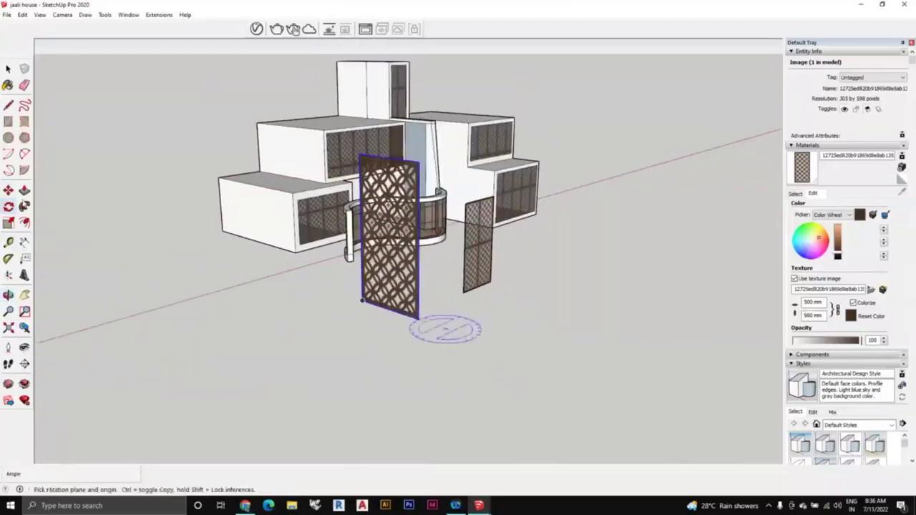
pyautogui.click(8, 84)
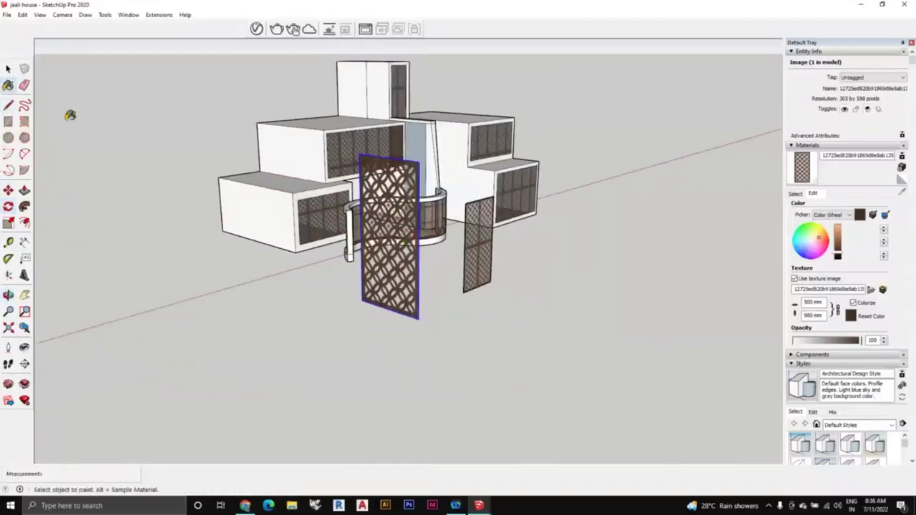
# Explode the new jaali image and paint the tall central column with it
pyautogui.click(8, 68)
pyautogui.rightClick(388, 259)
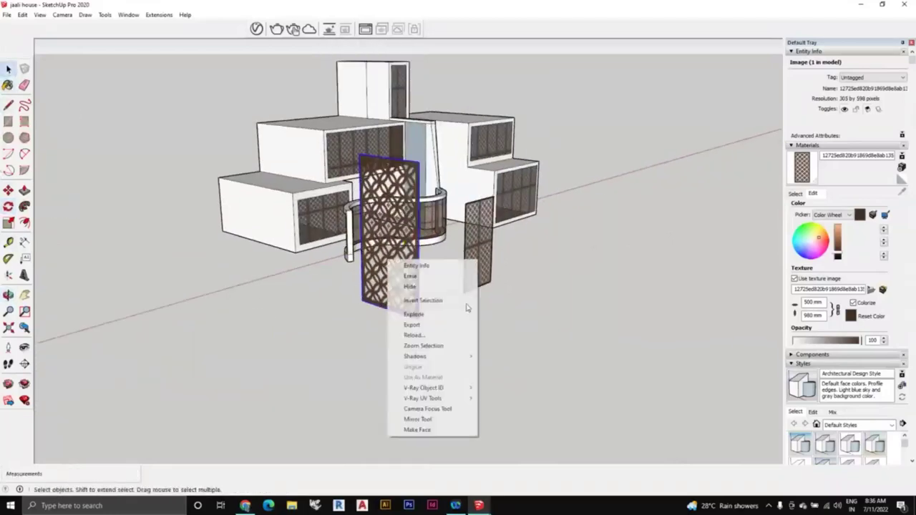
pyautogui.click(444, 314)
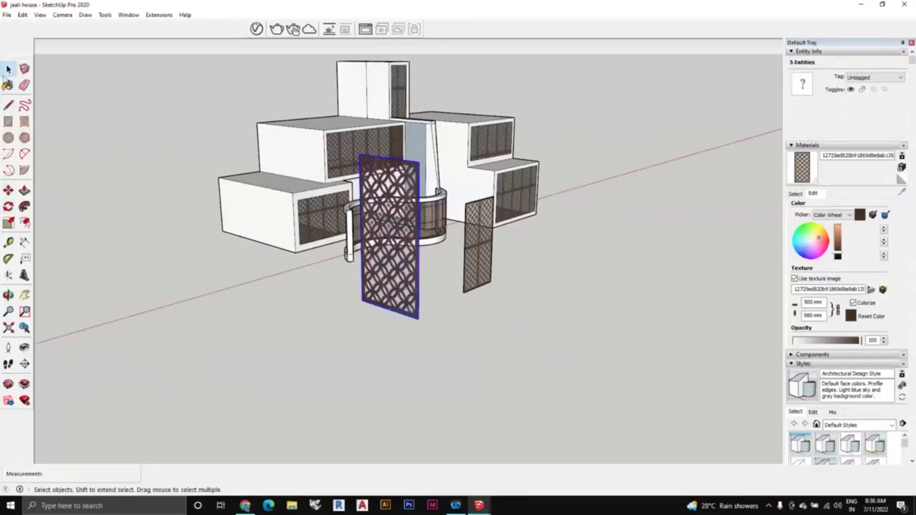
pyautogui.scroll(3, 424, 257)
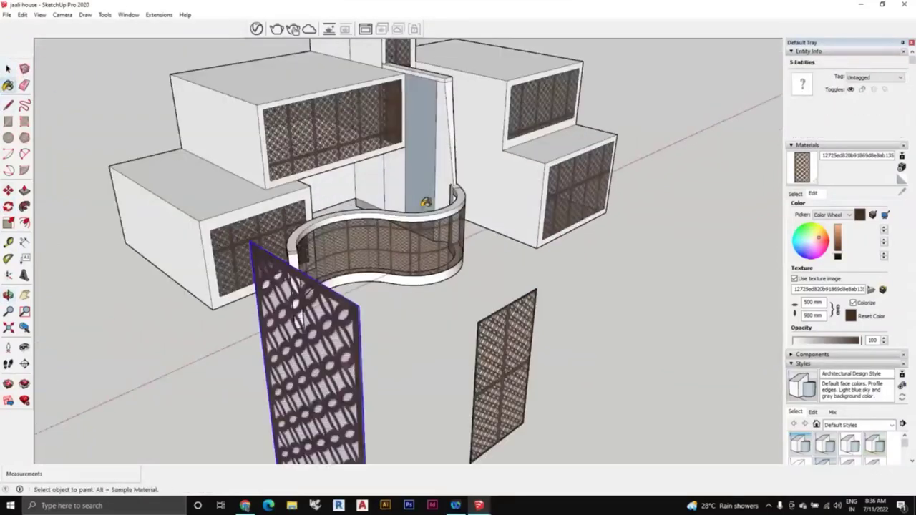
pyautogui.click(426, 204)
# Zoom and orbit around the house to review the painted central column
pyautogui.scroll(3, 451, 215)
pyautogui.scroll(-3, 450, 215)
pyautogui.scroll(3, 451, 215)
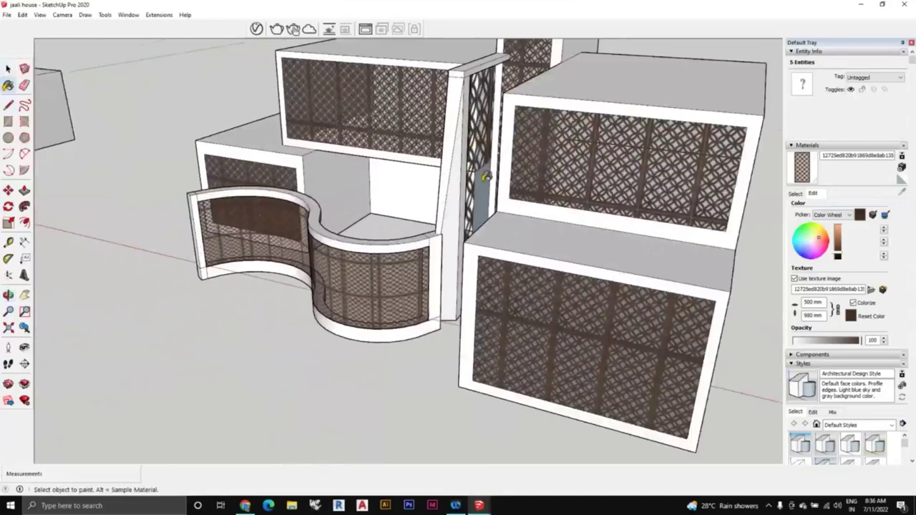
pyautogui.scroll(-3, 450, 214)
pyautogui.moveTo(450, 215); pyautogui.dragTo(473, 257, button='middle')
pyautogui.scroll(-3, 469, 259)
pyautogui.scroll(-2, 470, 258)
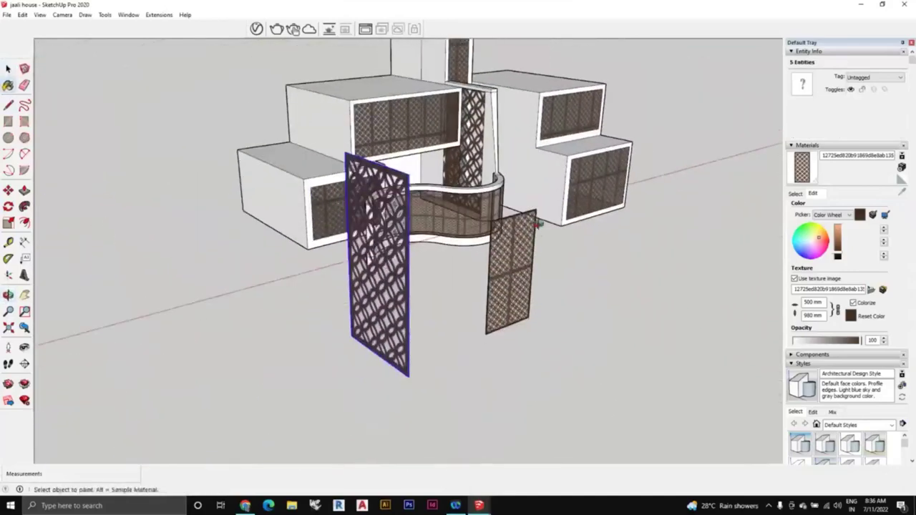
pyautogui.scroll(-2, 501, 236)
pyautogui.scroll(-2, 441, 191)
pyautogui.scroll(1, 441, 190)
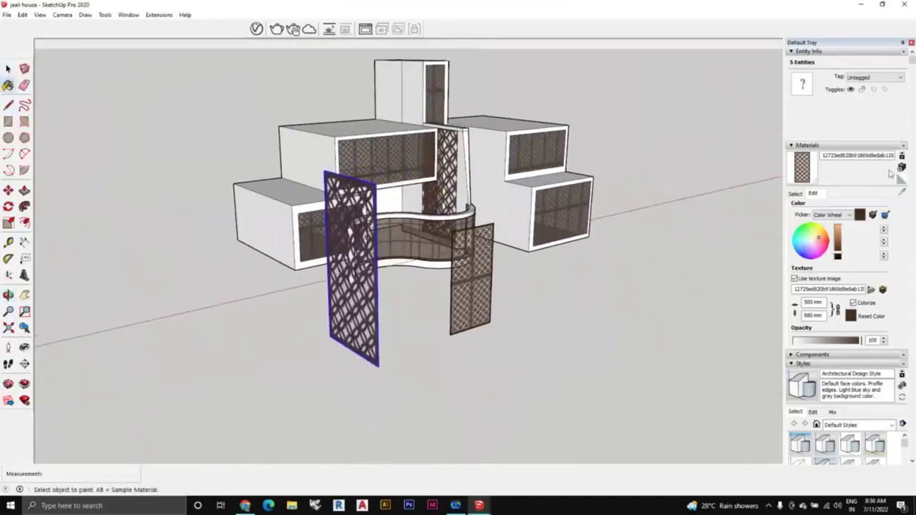
# Set the jaali texture width to 200 mm in the material settings
pyautogui.click(816, 197)
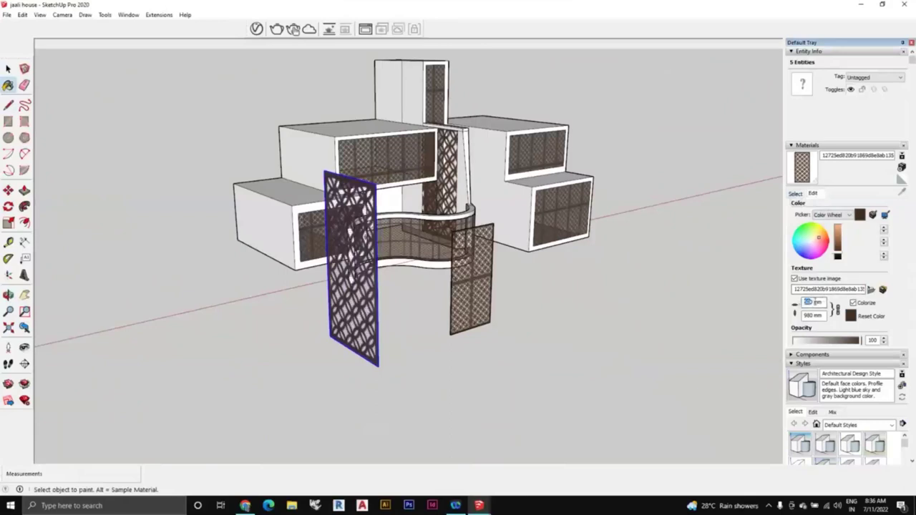
pyautogui.write('200')
pyautogui.press('Return')
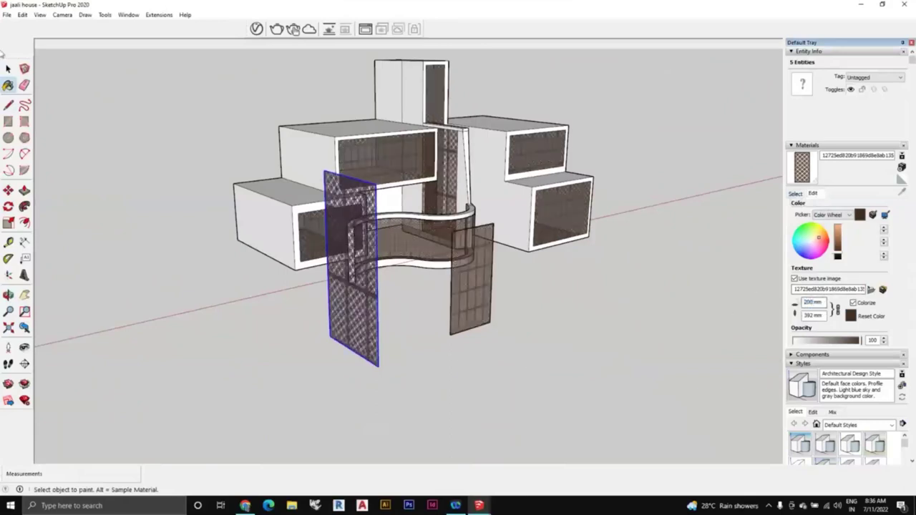
# Select and delete the two freestanding jaali panels
pyautogui.click(7, 68)
pyautogui.click(581, 353)
pyautogui.moveTo(581, 354)
pyautogui.mouseDown(button='middle')
pyautogui.moveTo(199, 310)
pyautogui.moveTo(617, 360)
pyautogui.moveTo(503, 374)
pyautogui.moveTo(505, 355)
pyautogui.moveTo(439, 368)
pyautogui.mouseUp(button='middle')
pyautogui.tripleClick(330, 309)
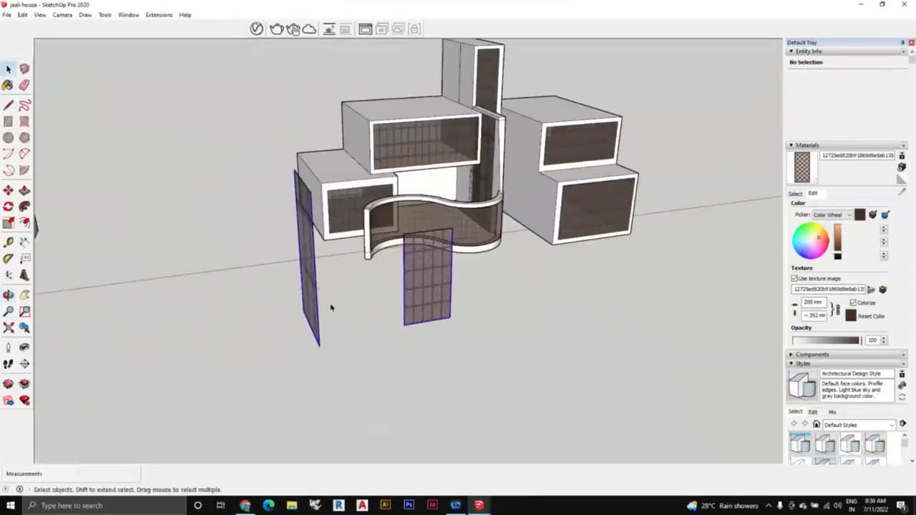
pyautogui.press('Delete')
# Orbit low around the house to view the curved lattice wall and house front
pyautogui.scroll(3, 441, 286)
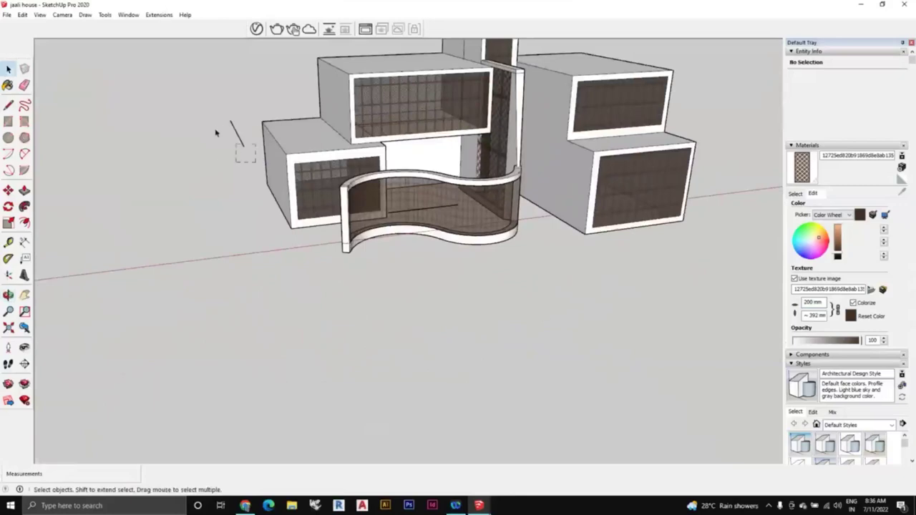
pyautogui.moveTo(439, 296); pyautogui.dragTo(649, 337, button='middle')
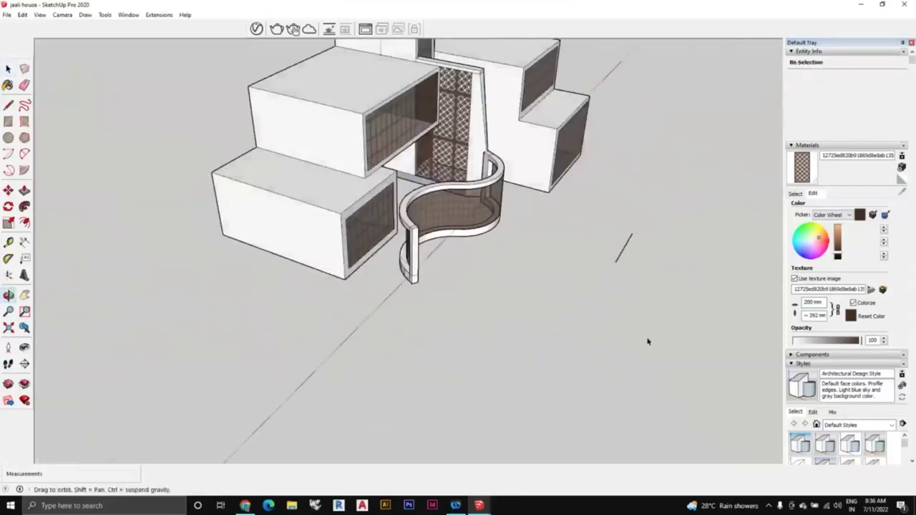
pyautogui.moveTo(620, 207); pyautogui.dragTo(489, 232, button='middle')
pyautogui.scroll(3, 490, 231)
pyautogui.moveTo(419, 205); pyautogui.dragTo(465, 198, button='middle')
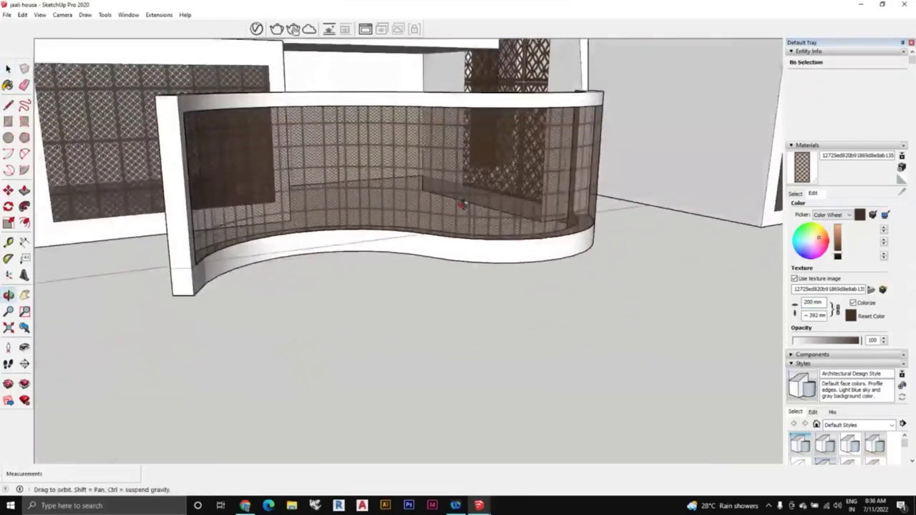
pyautogui.scroll(2, 464, 199)
pyautogui.moveTo(415, 164)
pyautogui.mouseDown(button='middle')
pyautogui.moveTo(312, 190)
pyautogui.moveTo(386, 272)
pyautogui.moveTo(515, 296)
pyautogui.mouseUp(button='middle')
pyautogui.scroll(-2, 403, 287)
pyautogui.scroll(2, 491, 207)
pyautogui.moveTo(491, 207); pyautogui.dragTo(308, 88, button='middle')
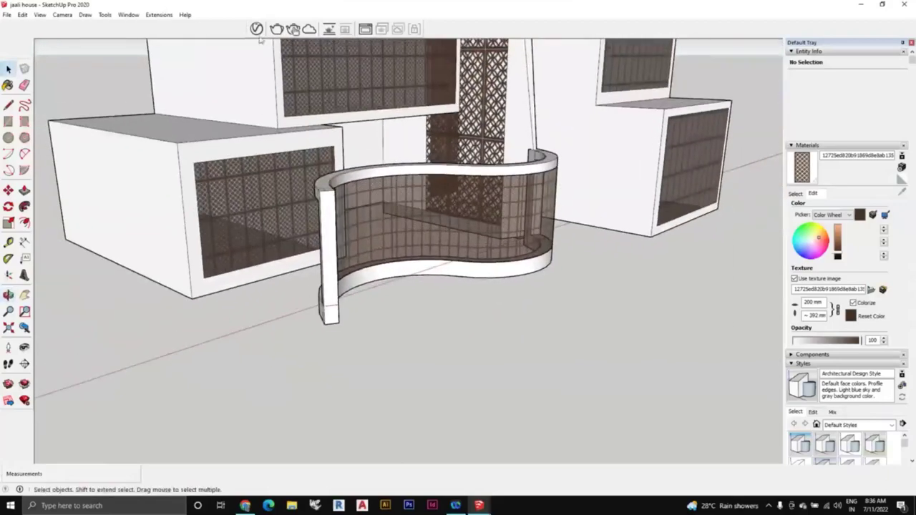
# Start a V-Ray interactive render and frame a close-up of the lattice-clad curved wall and column
pyautogui.click(256, 28)
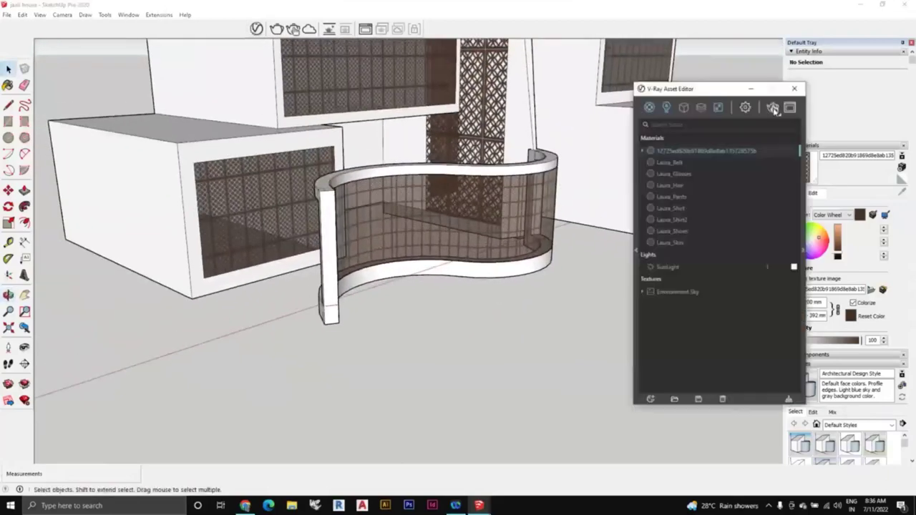
pyautogui.click(774, 109)
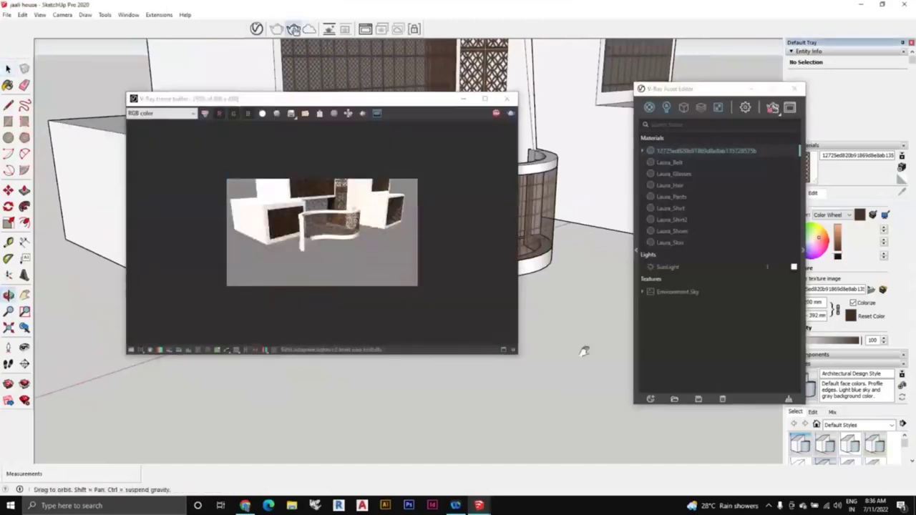
pyautogui.moveTo(582, 348)
pyautogui.mouseDown(button='middle')
pyautogui.moveTo(583, 391)
pyautogui.moveTo(446, 426)
pyautogui.mouseUp(button='middle')
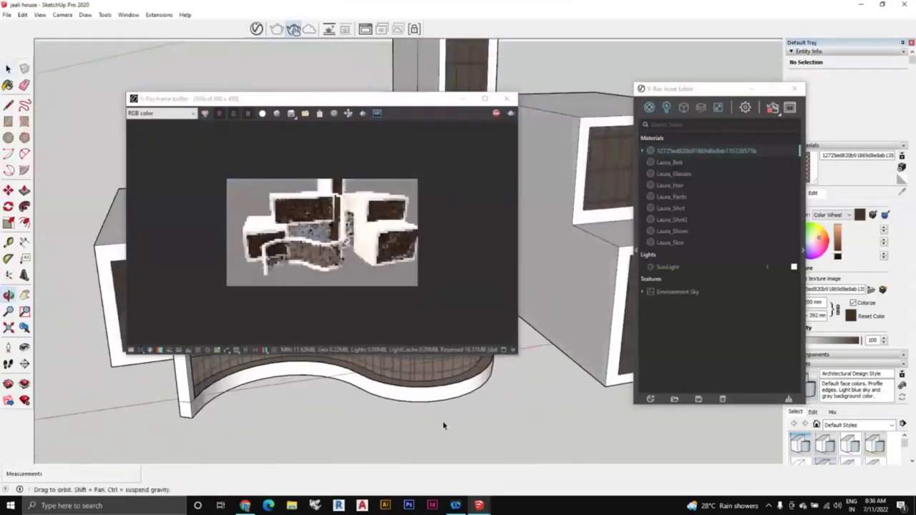
pyautogui.scroll(1, 562, 247)
pyautogui.scroll(2, 544, 243)
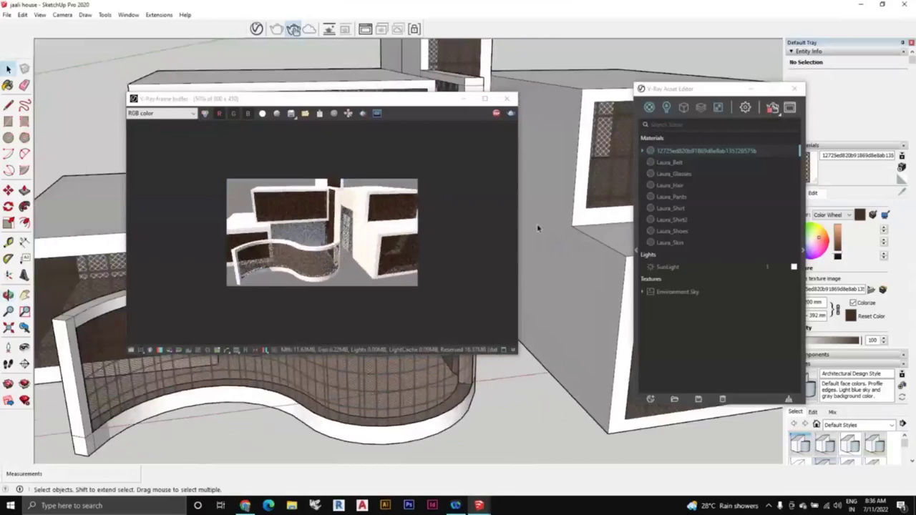
pyautogui.scroll(2, 539, 229)
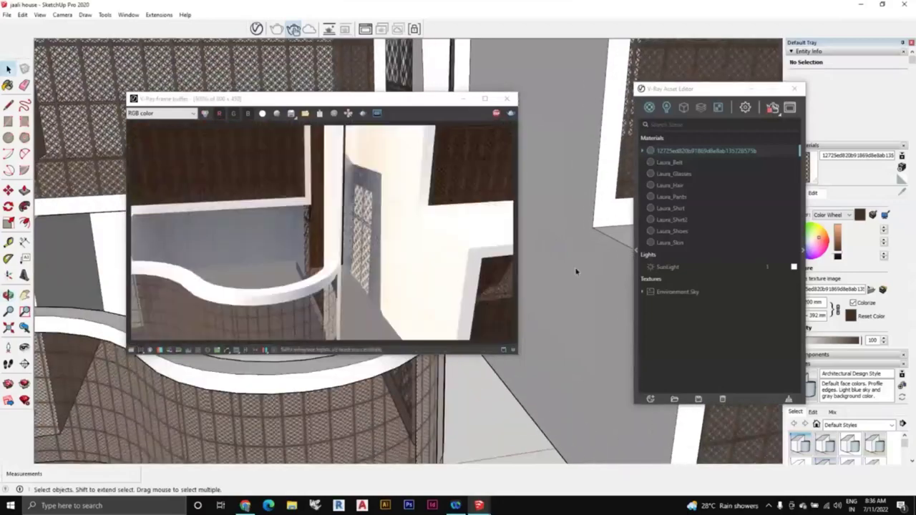
pyautogui.middleClick(595, 268)
pyautogui.moveTo(594, 269); pyautogui.dragTo(597, 266, button='middle')
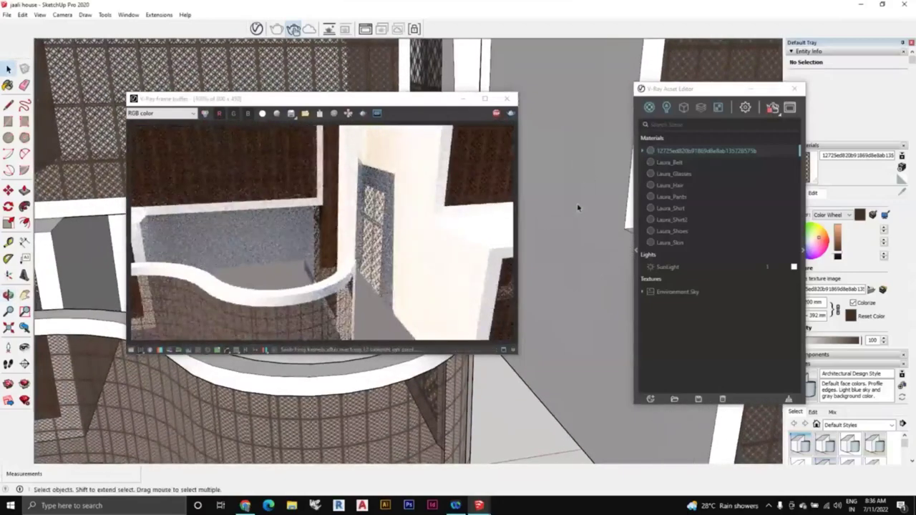